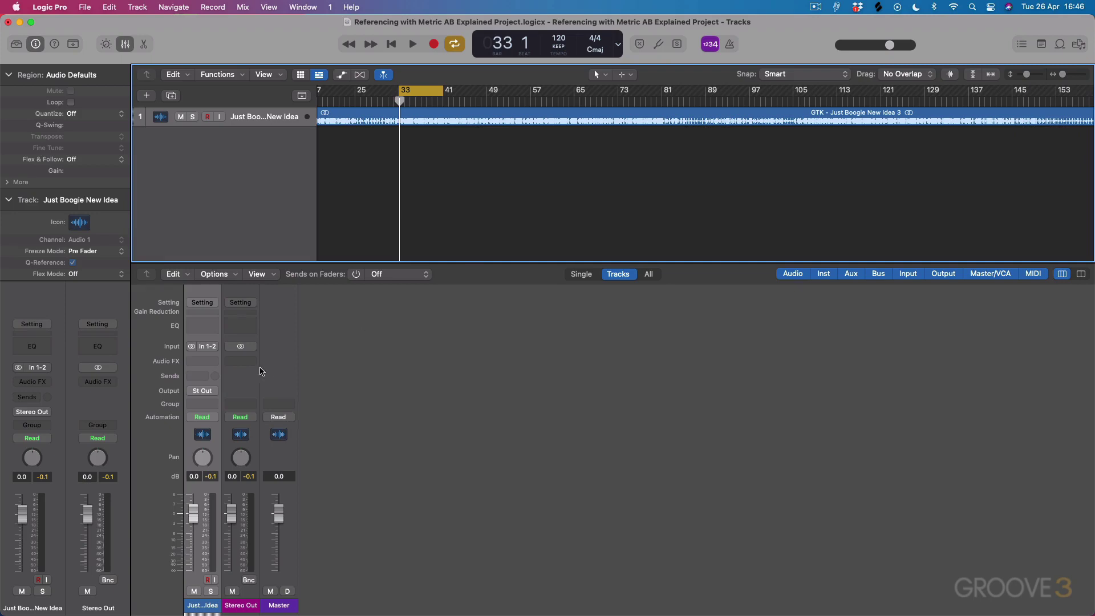
Insert the stereo ADPTR MetricAB plug-in on the Stereo Out channel and reposition its window over the workspace.
left_click(240, 361)
scroll(238, 360, "down", 5)
mouse_move(241, 360)
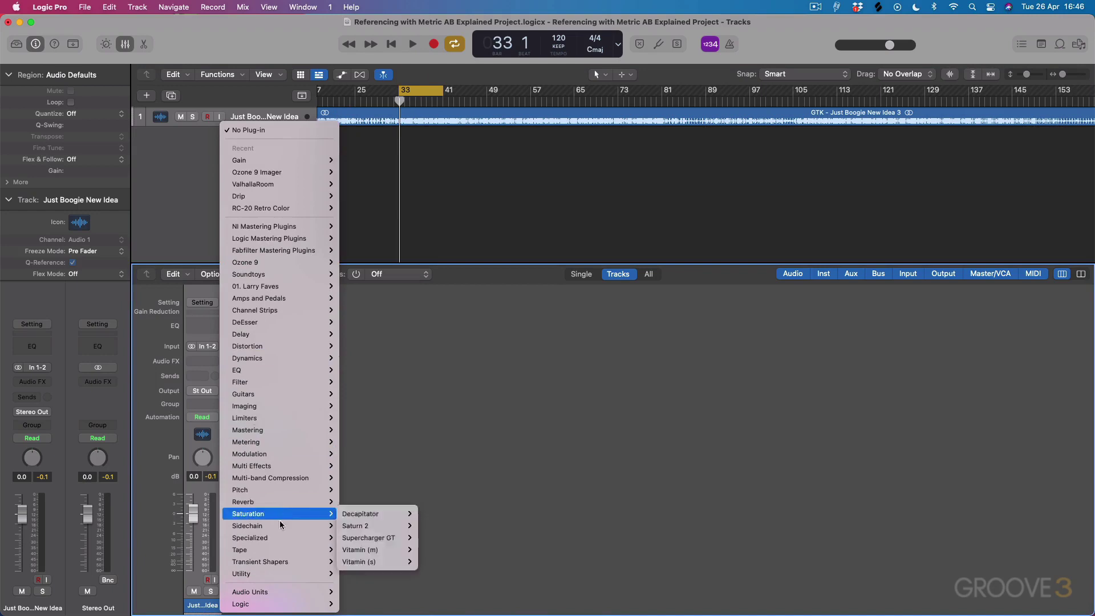
mouse_move(279, 591)
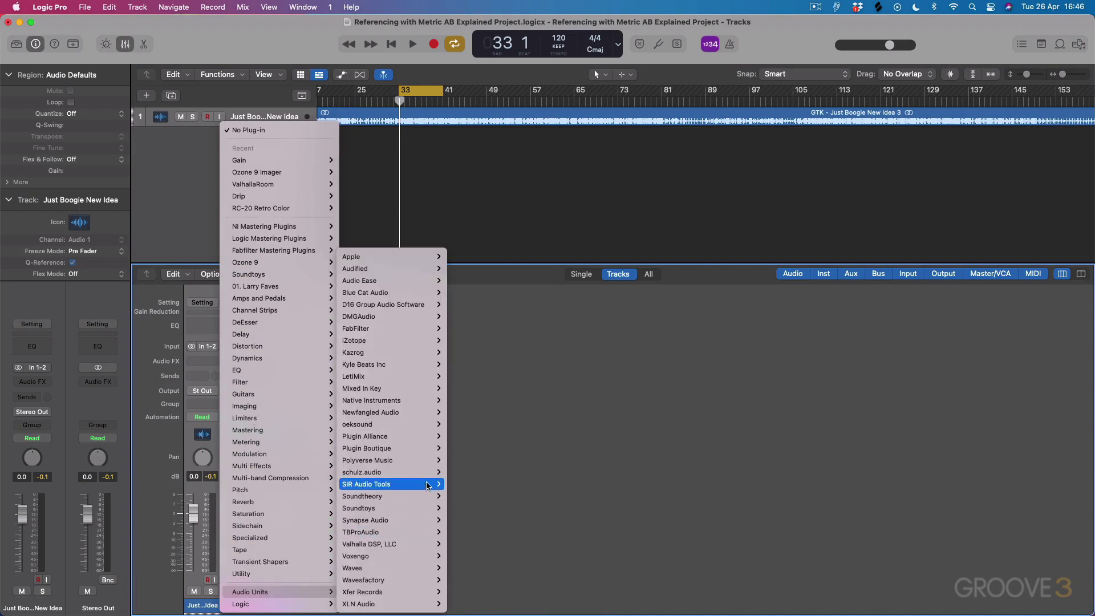
mouse_move(434, 436)
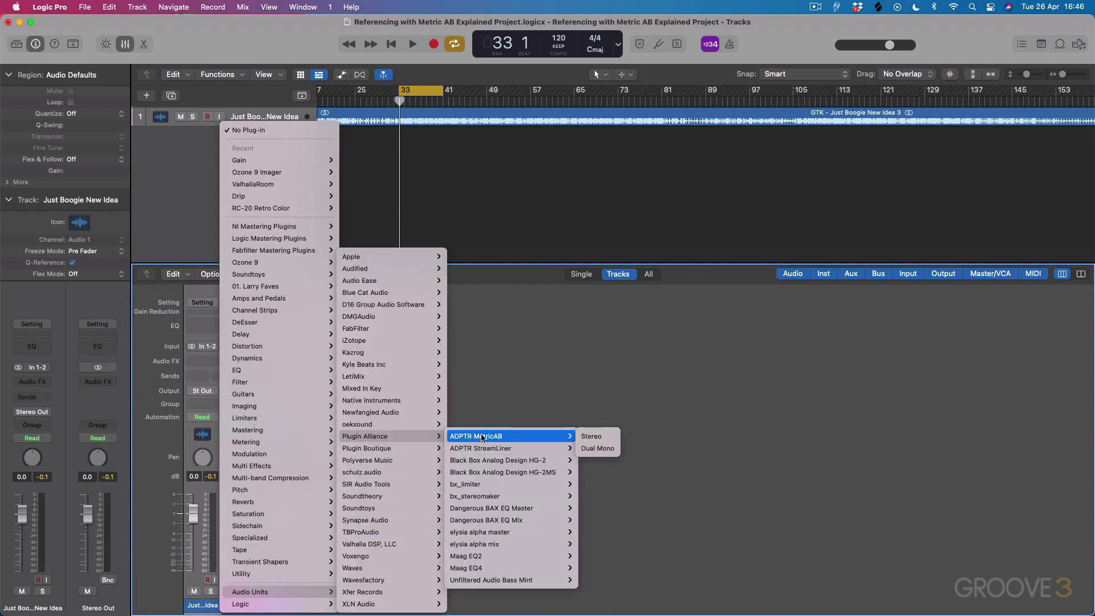
left_click(591, 436)
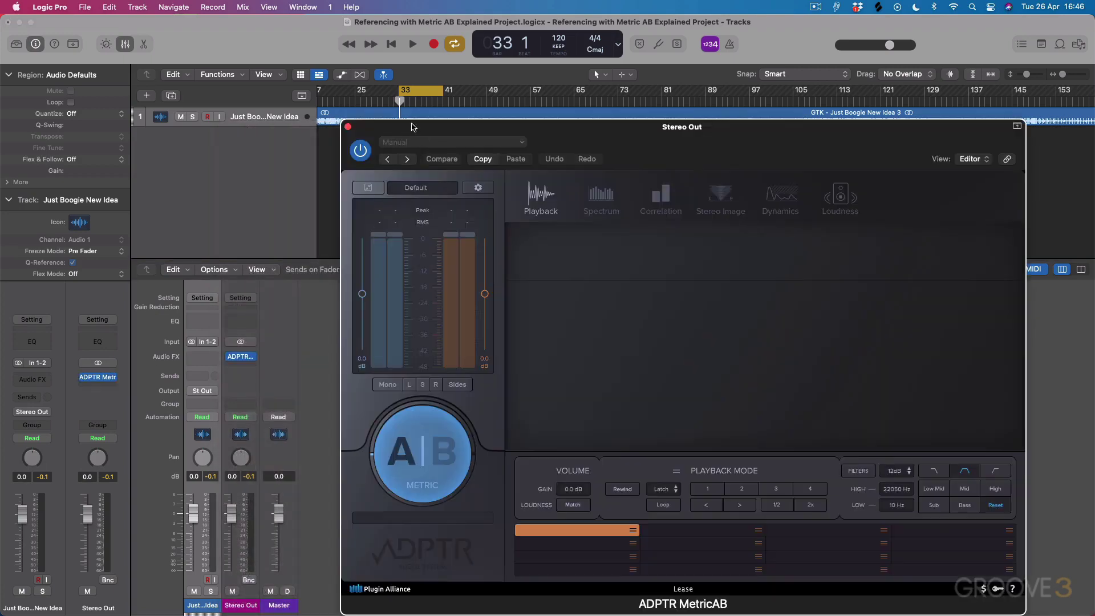
left_click_drag(414, 126, 479, 190)
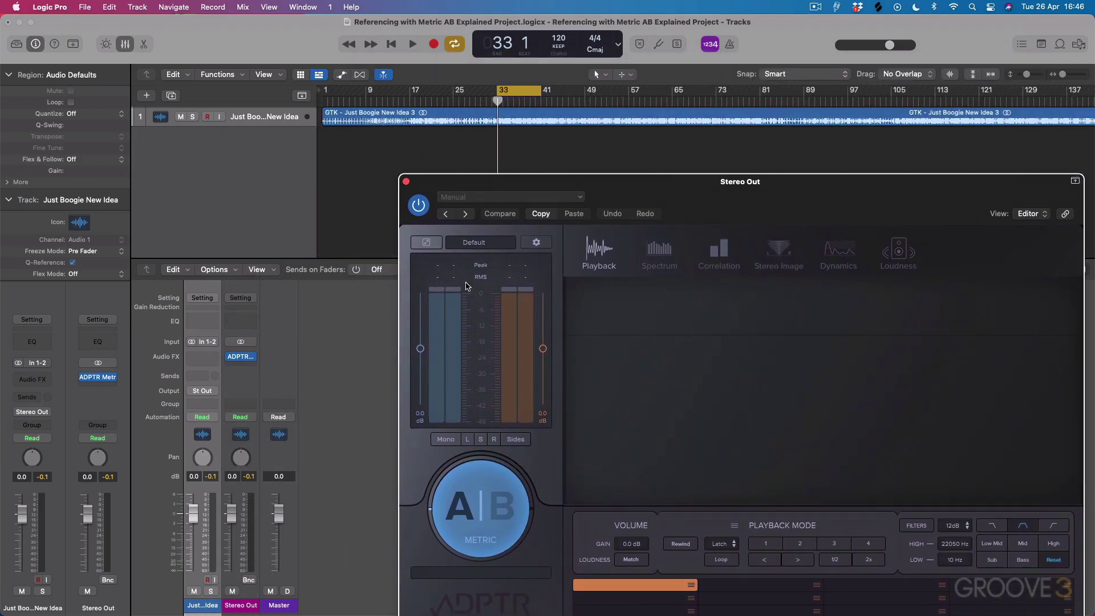
left_click_drag(466, 186, 420, 155)
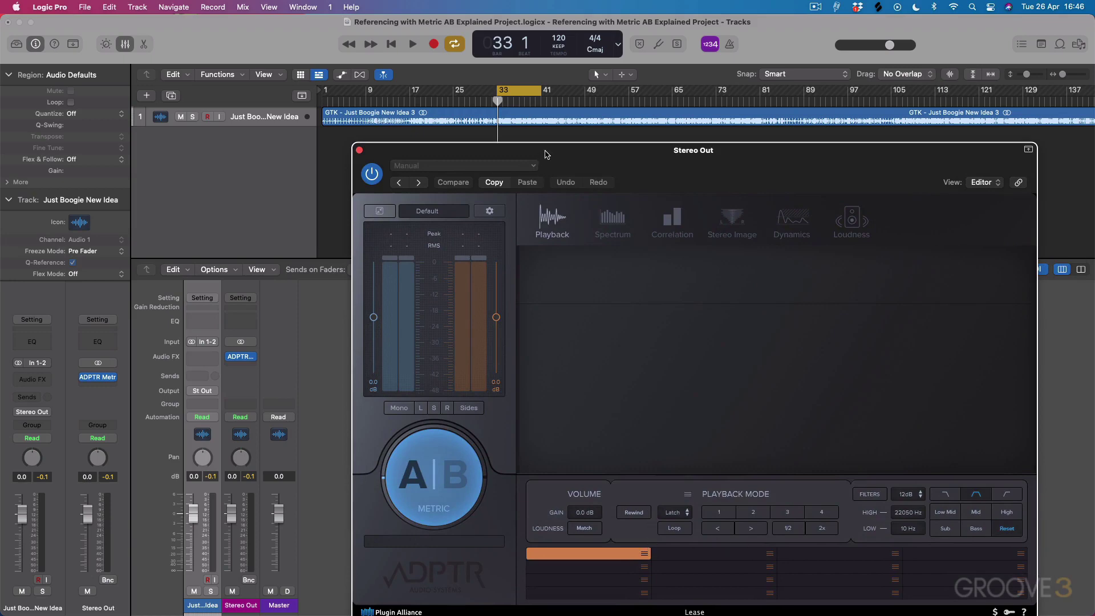
left_click_drag(547, 152, 517, 124)
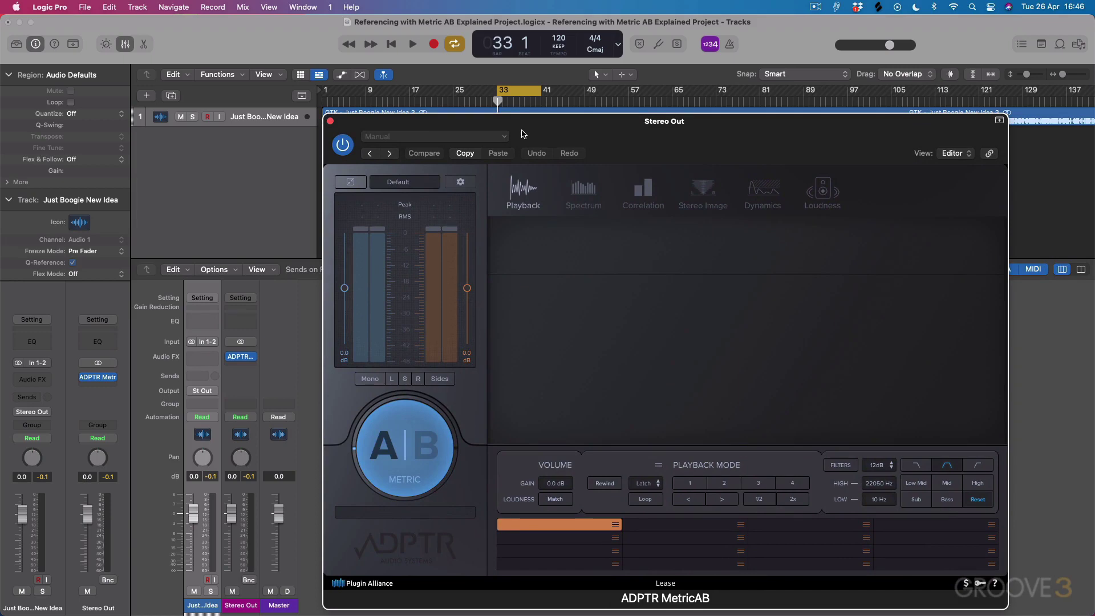
left_click_drag(493, 122, 469, 128)
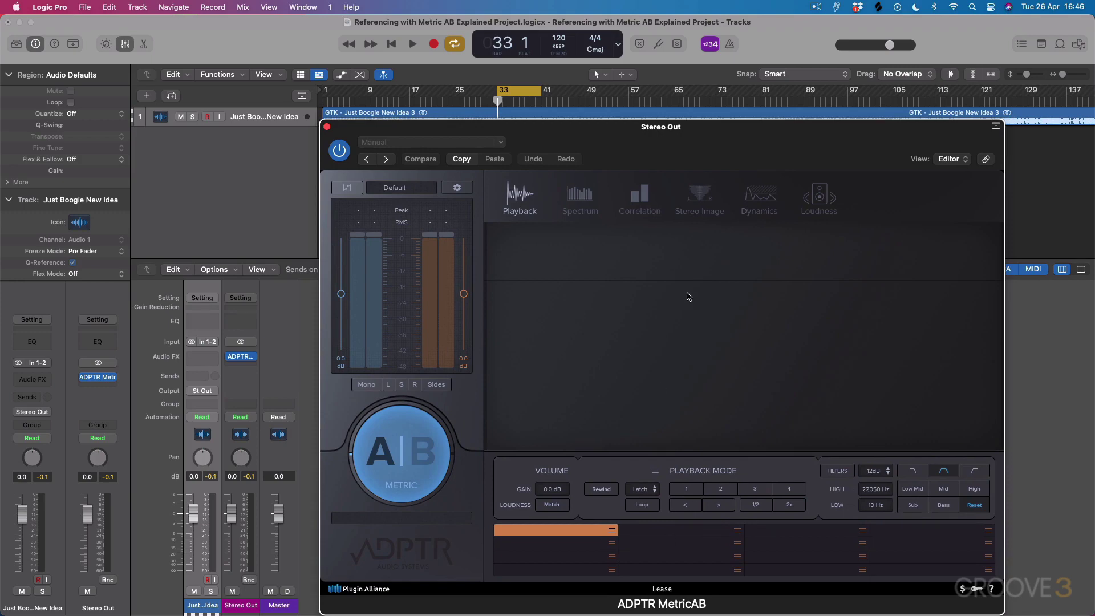
left_click_drag(628, 132, 589, 113)
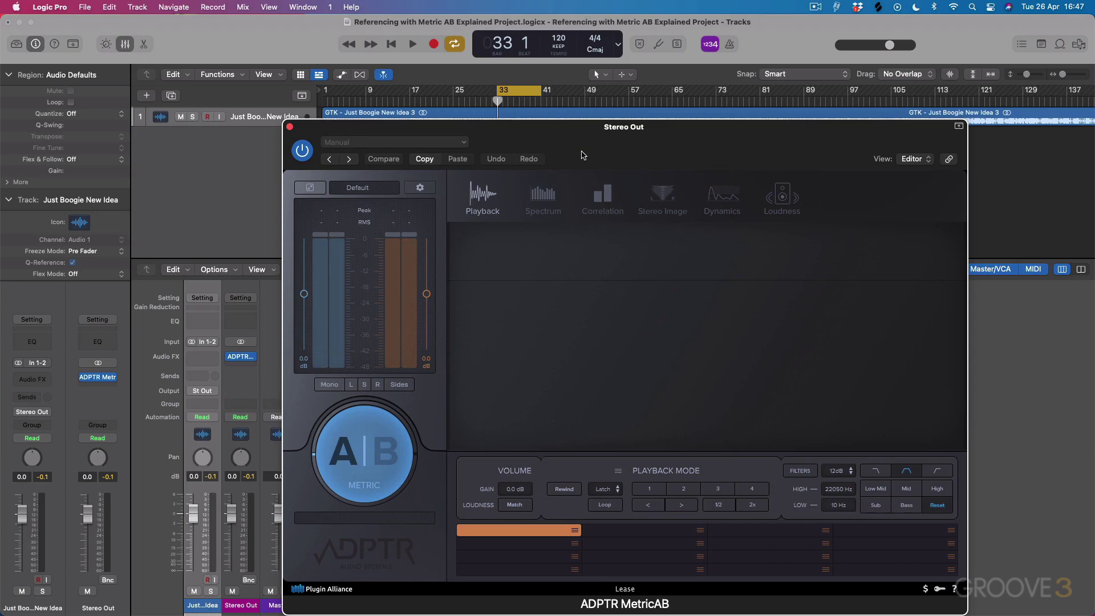
Switch to Finder and load the "Get To Know - Complicated" reference track into MetricAB's first slot, and return to Logic Pro.
key("super+Tab")
key("super+Tab")
key("super+Tab")
key("super+Tab")
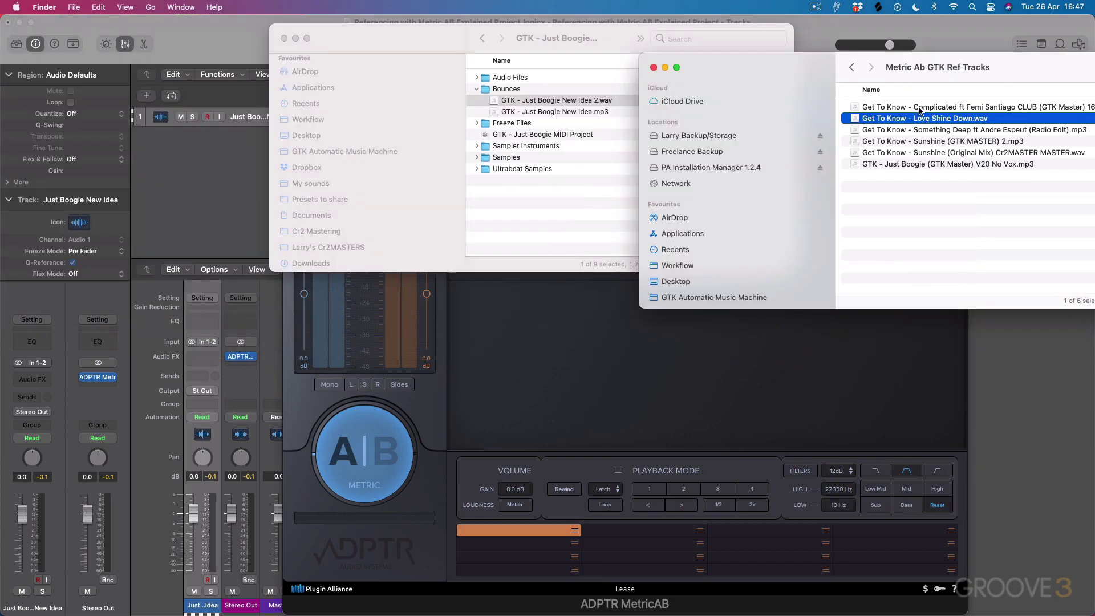
left_click_drag(921, 110, 497, 539)
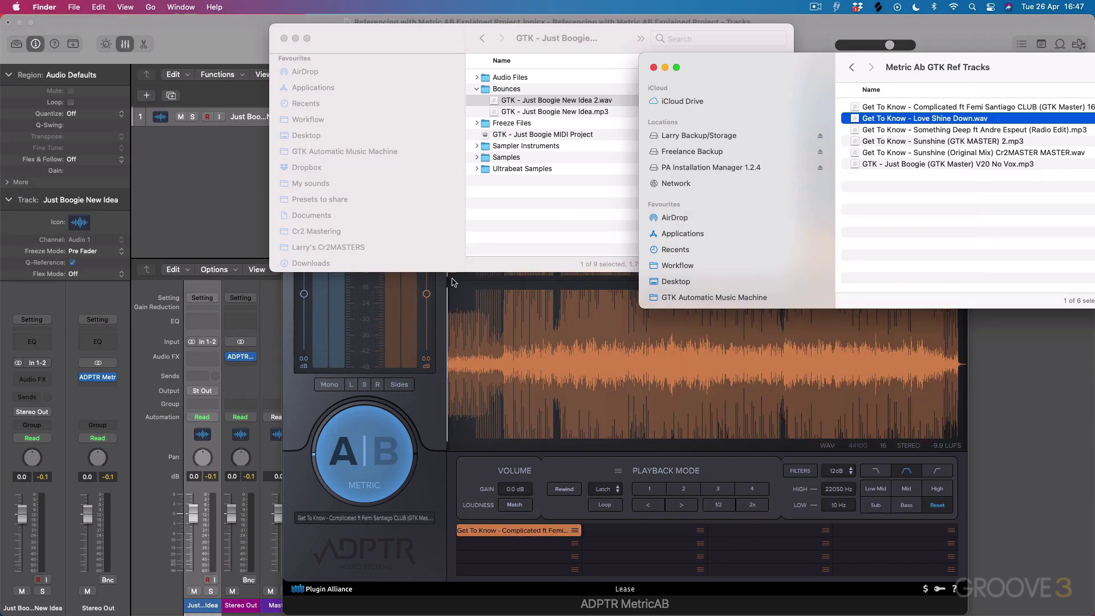
left_click(207, 25)
left_click_drag(579, 128, 578, 113)
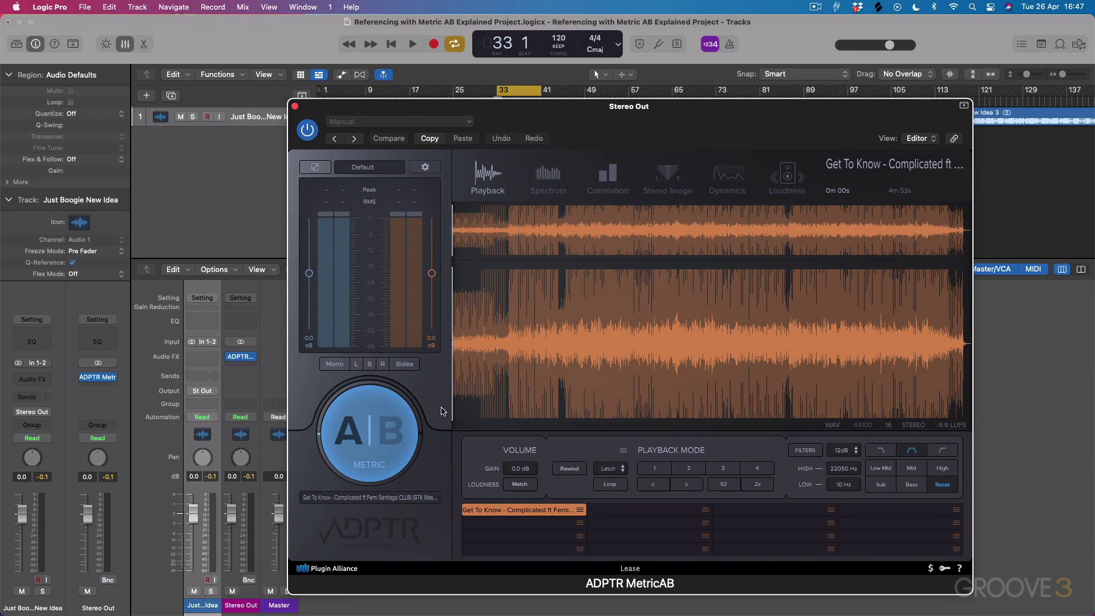
Move MetricAB down one effect slot on Stereo Out and insert Ozone 9 ahead of it, closing the plug-in windows.
left_click_drag(386, 108, 485, 97)
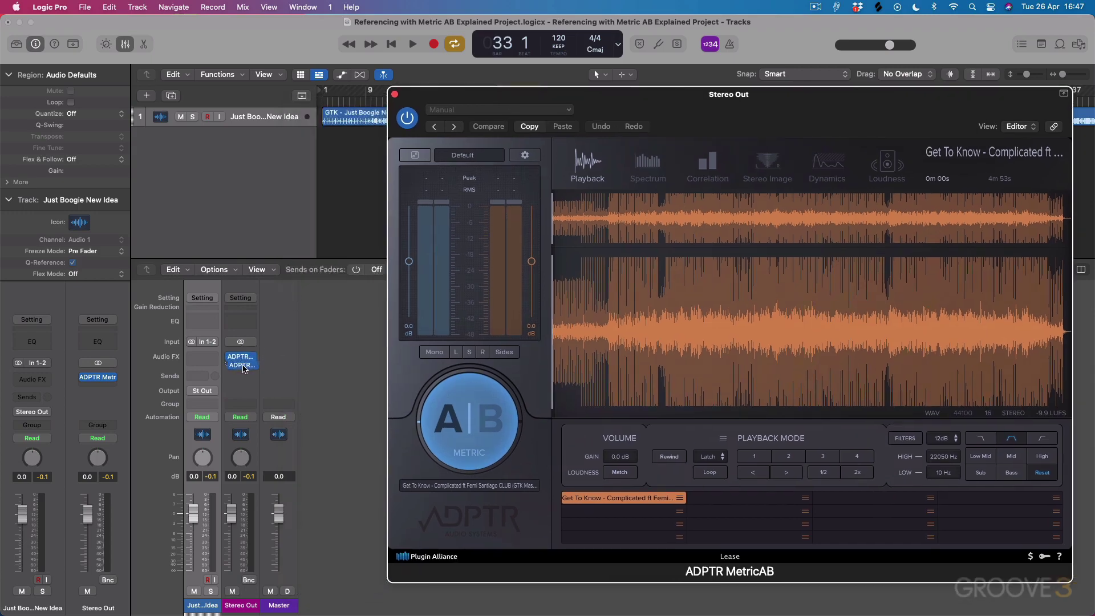
left_click(243, 358)
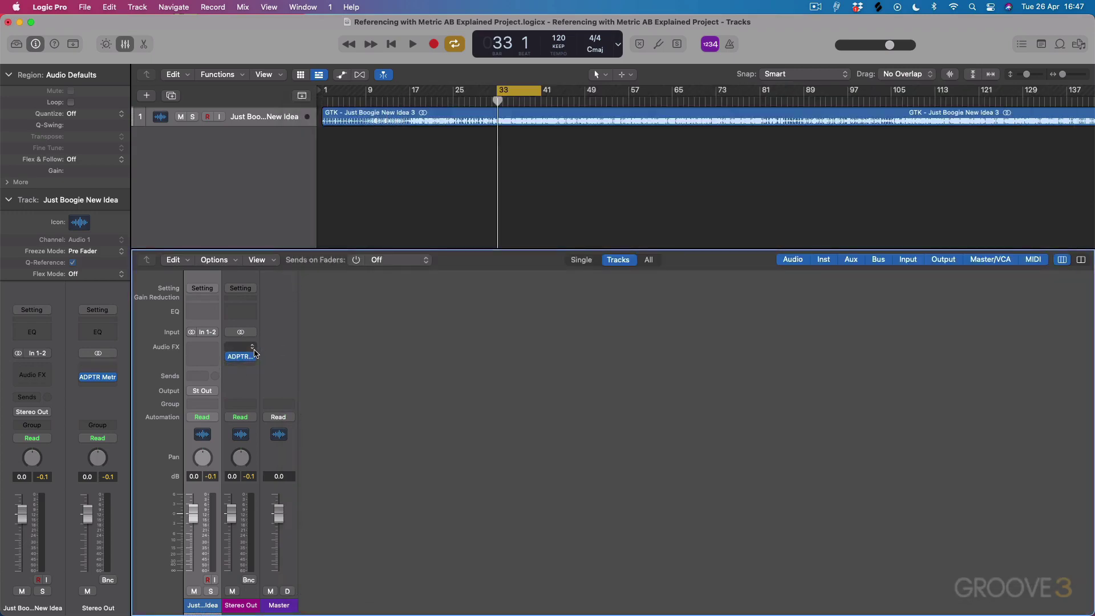
left_click(240, 347)
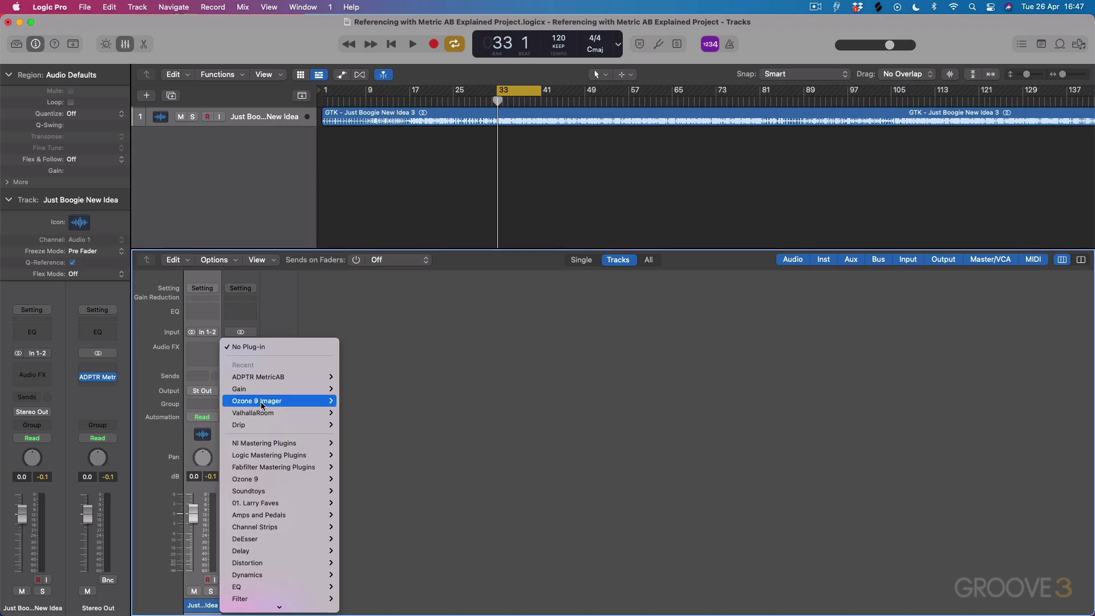
mouse_move(273, 479)
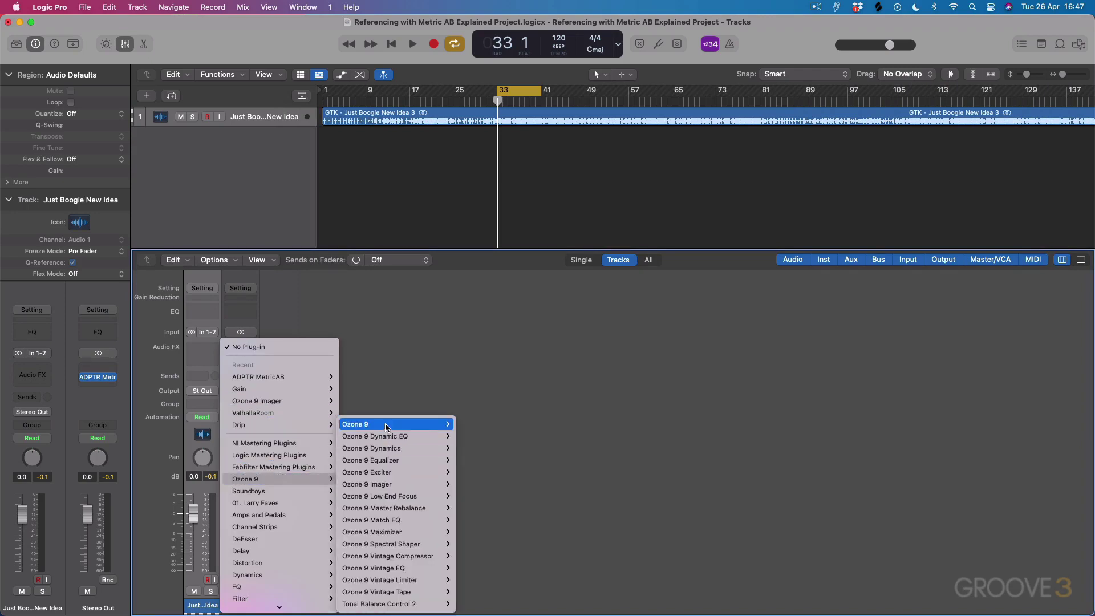
mouse_move(388, 425)
left_click(474, 425)
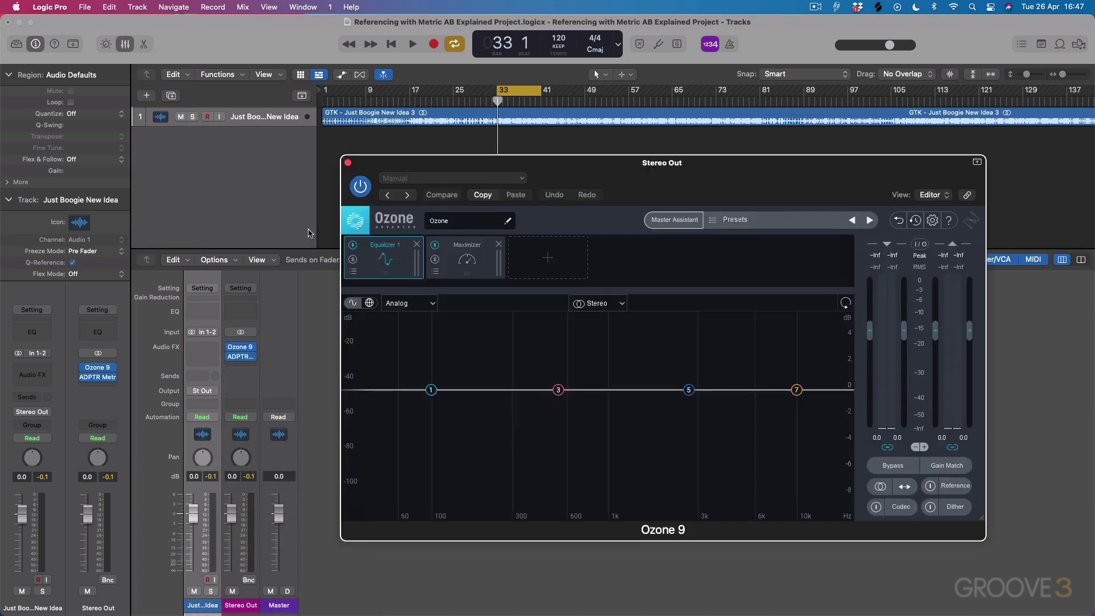
left_click(348, 163)
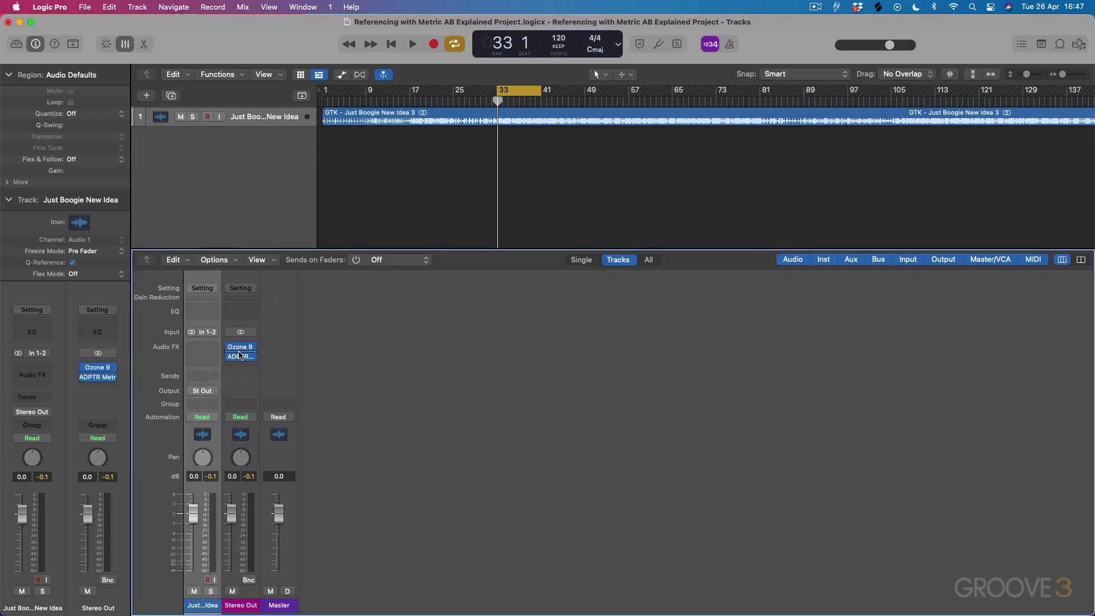
Reopen MetricAB and play the project, switching between the mix (A) and the reference track (B) to compare them before stopping playback.
mouse_move(242, 350)
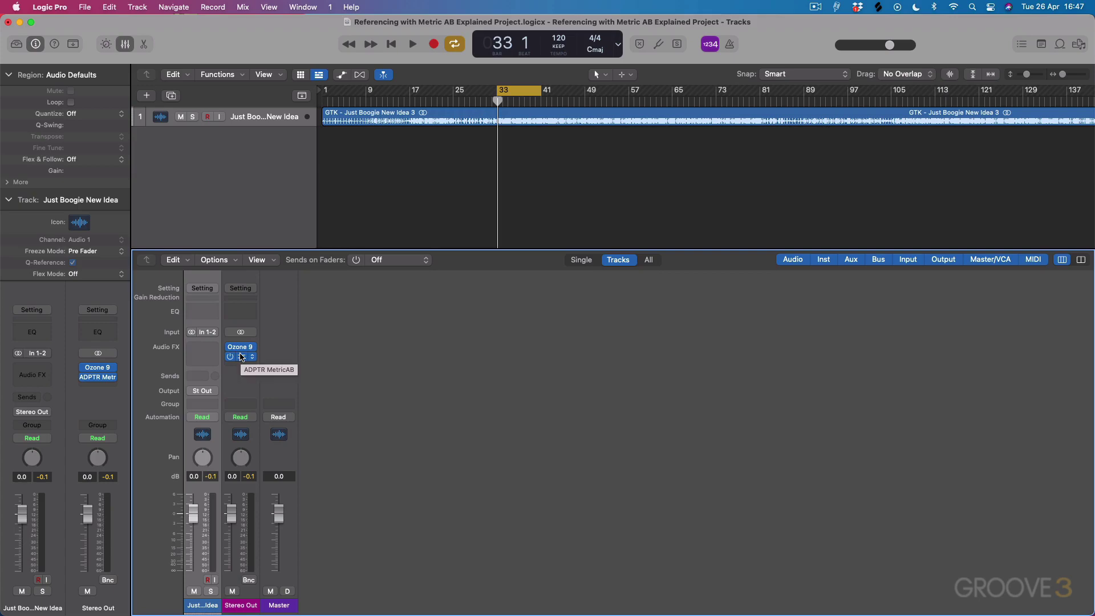
left_click(241, 356)
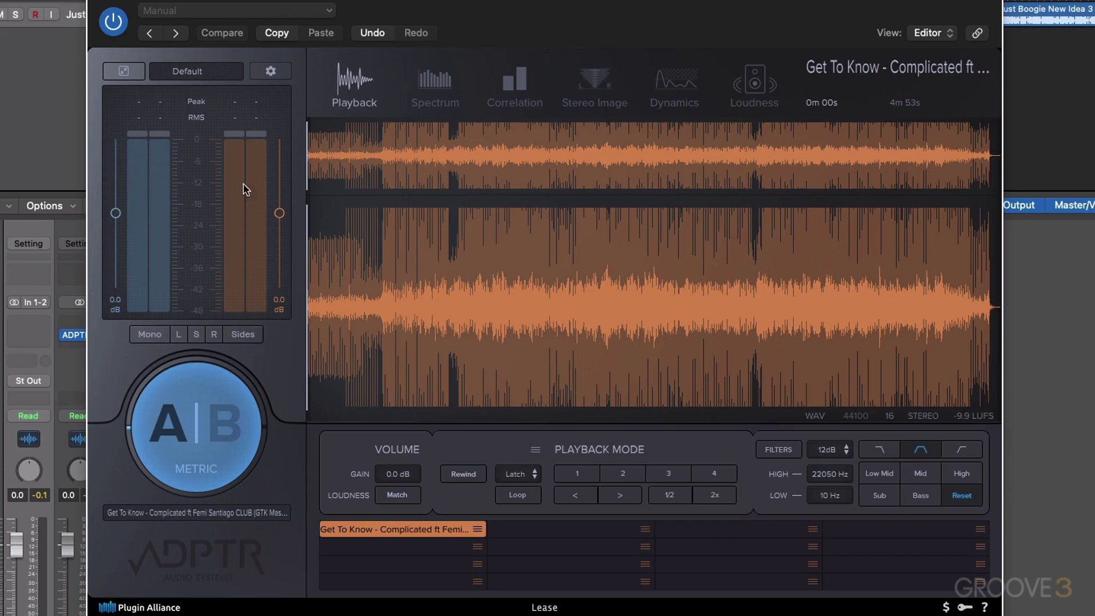
left_click(227, 417)
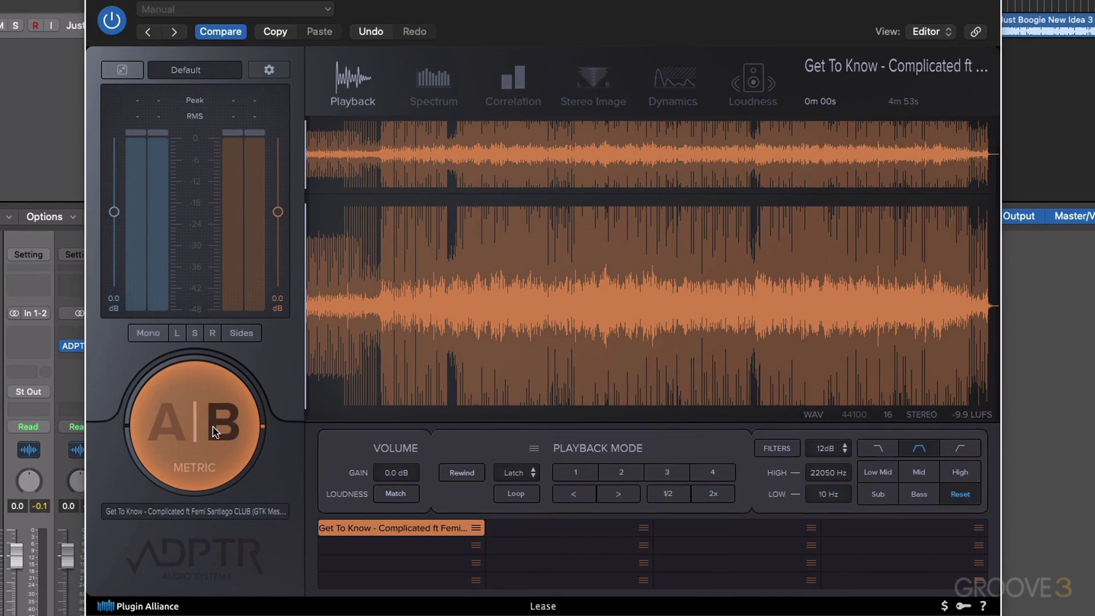
left_click(215, 432)
key("space")
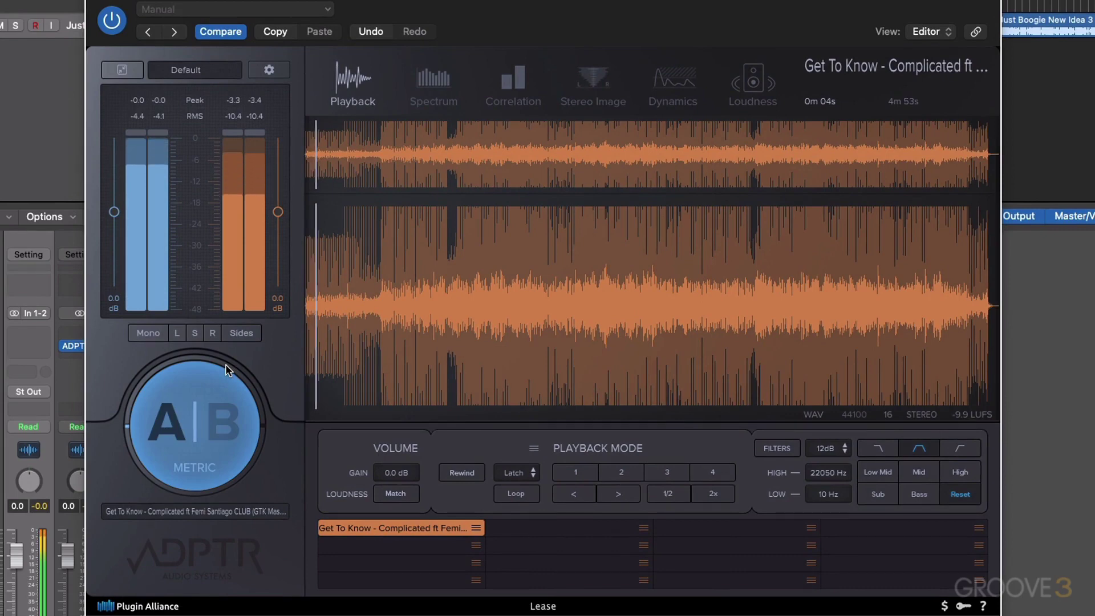
left_click(219, 424)
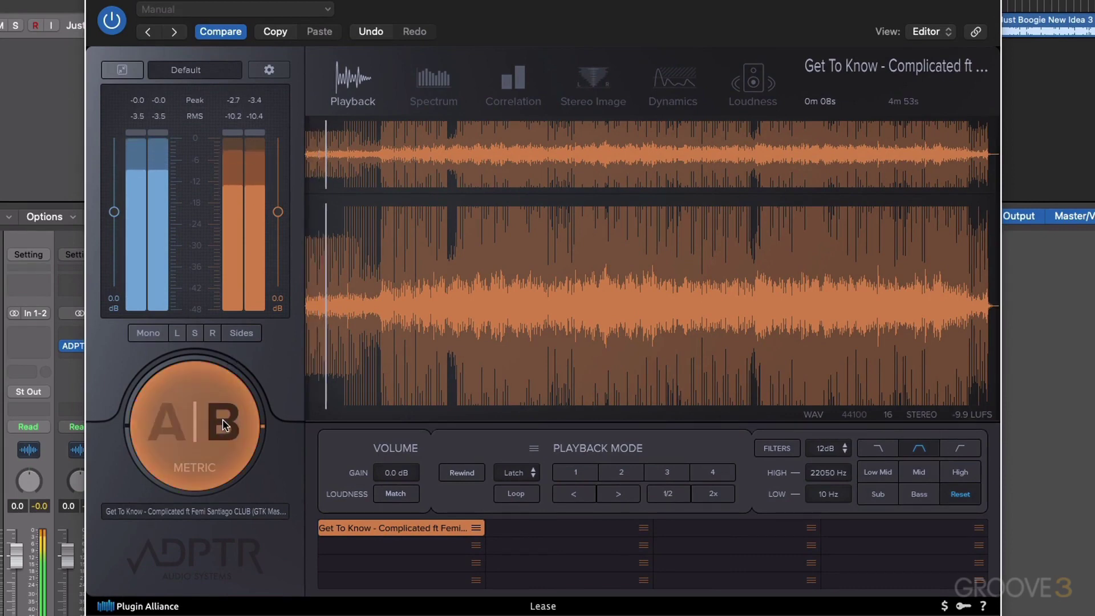
left_click(222, 422)
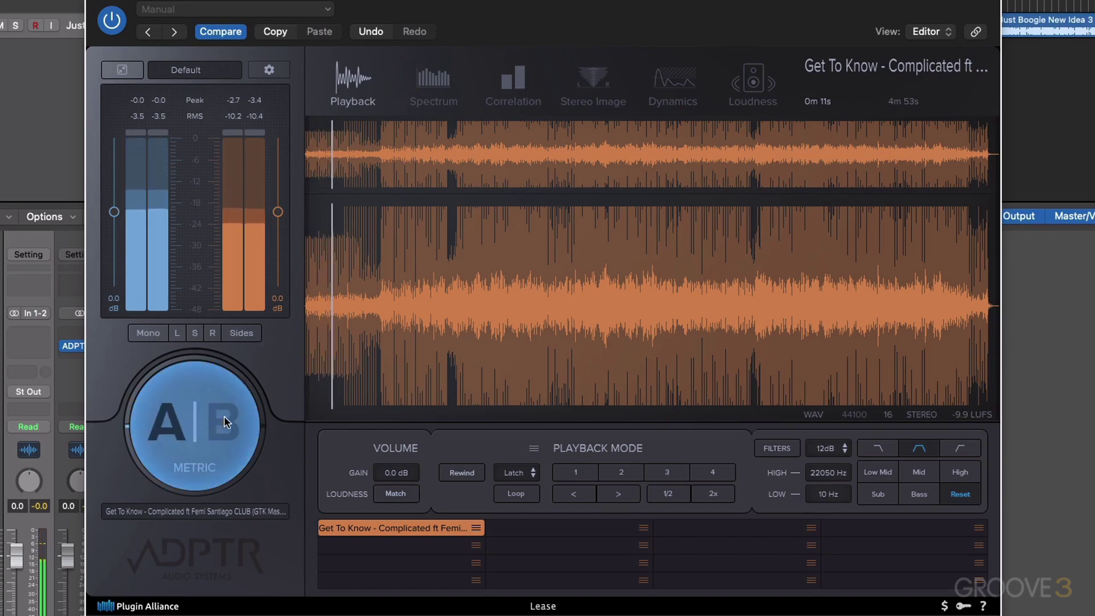
left_click(176, 416)
left_click(177, 416)
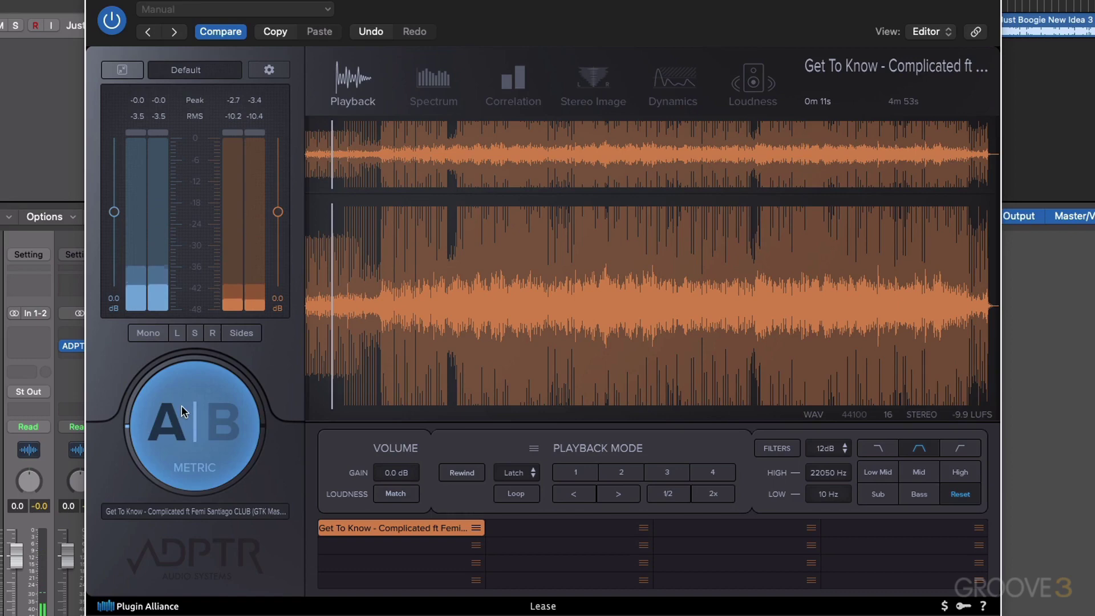
key("space")
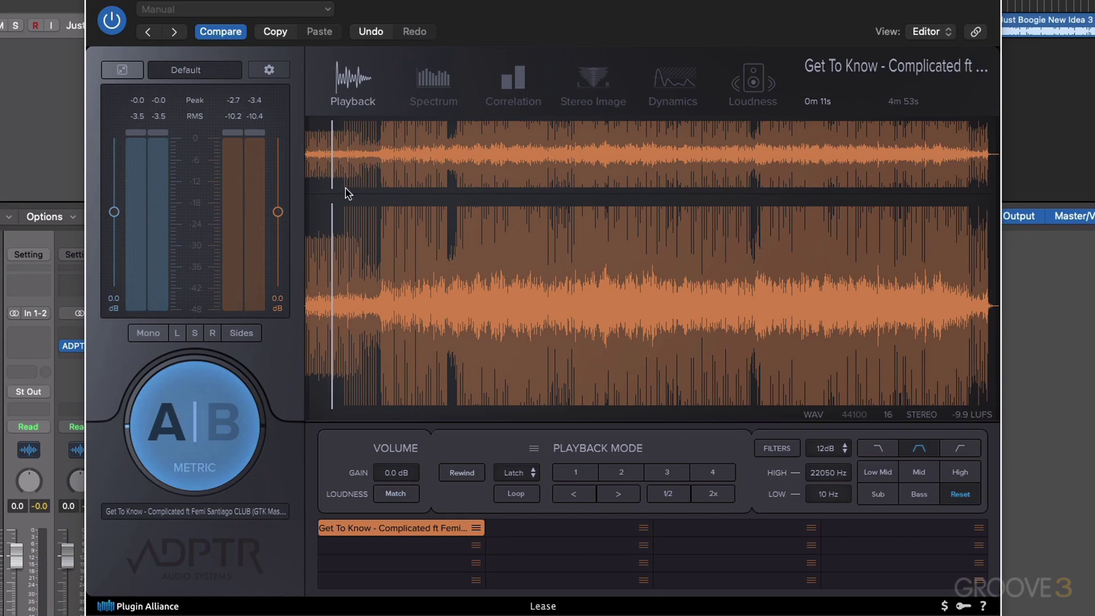
Compare the frequency content of the mix and the reference in MetricAB's Spectrum view during playback.
left_click(436, 87)
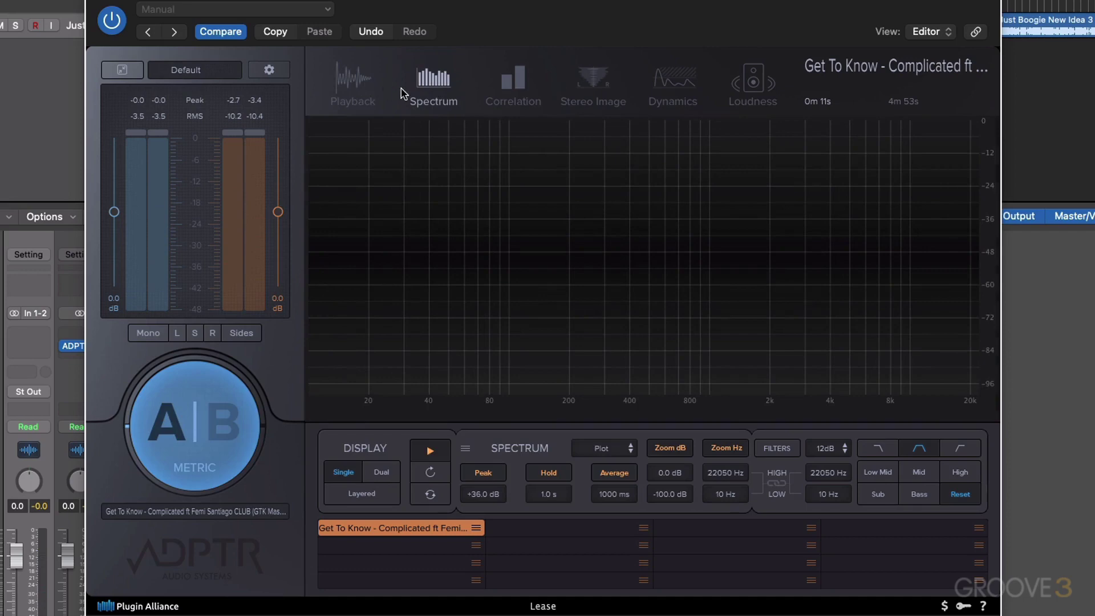
key("space")
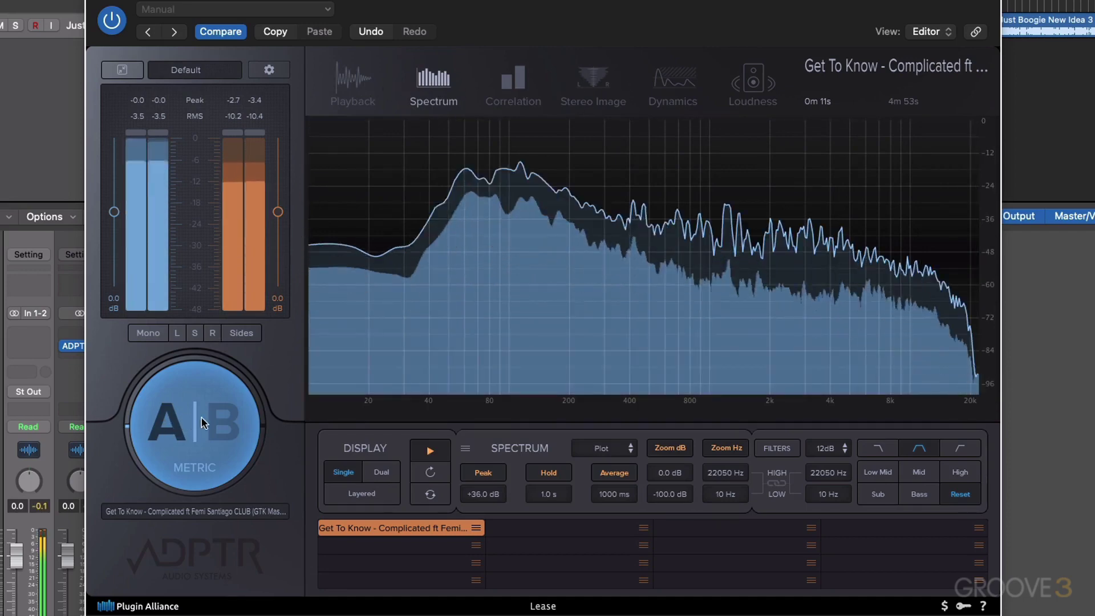
left_click(231, 419)
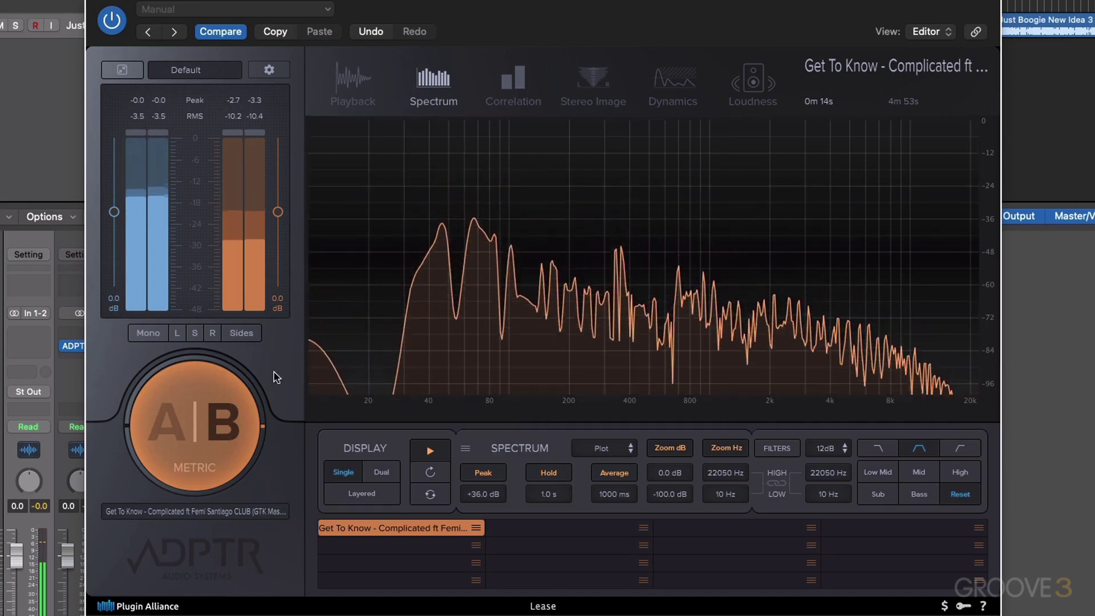
Examine the Correlation view and compare the stereo image of the mix and the reference in the Stereo Image view.
left_click(513, 82)
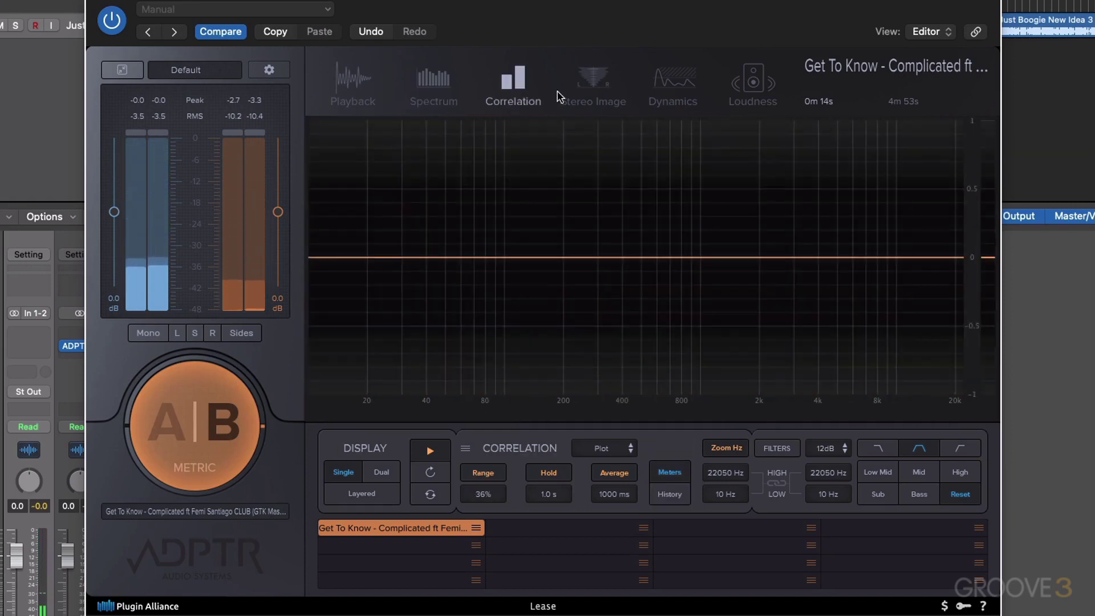
left_click(576, 93)
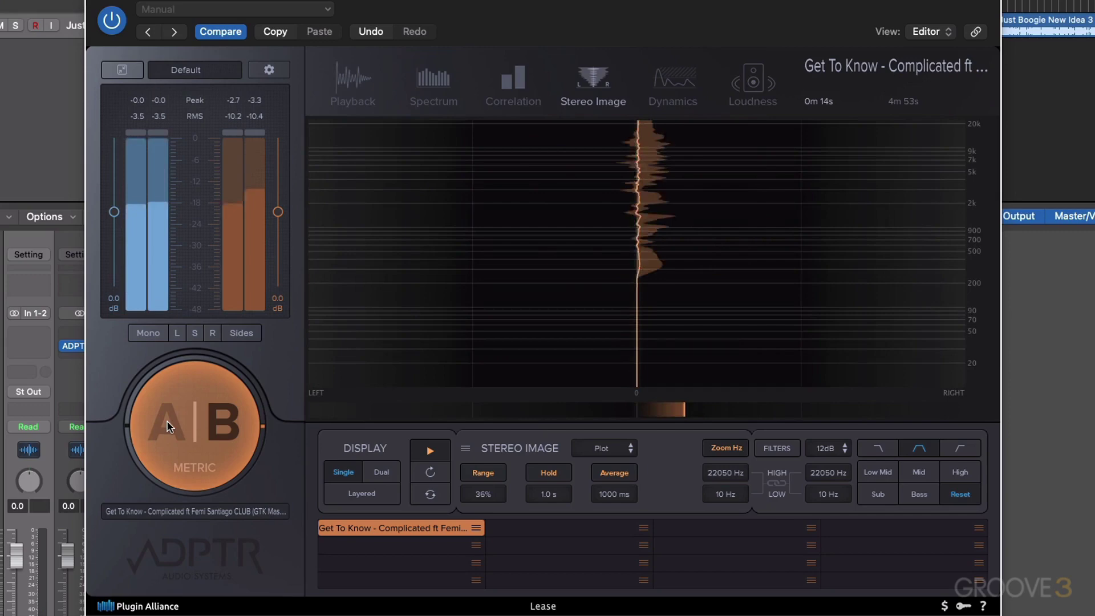
left_click(166, 420)
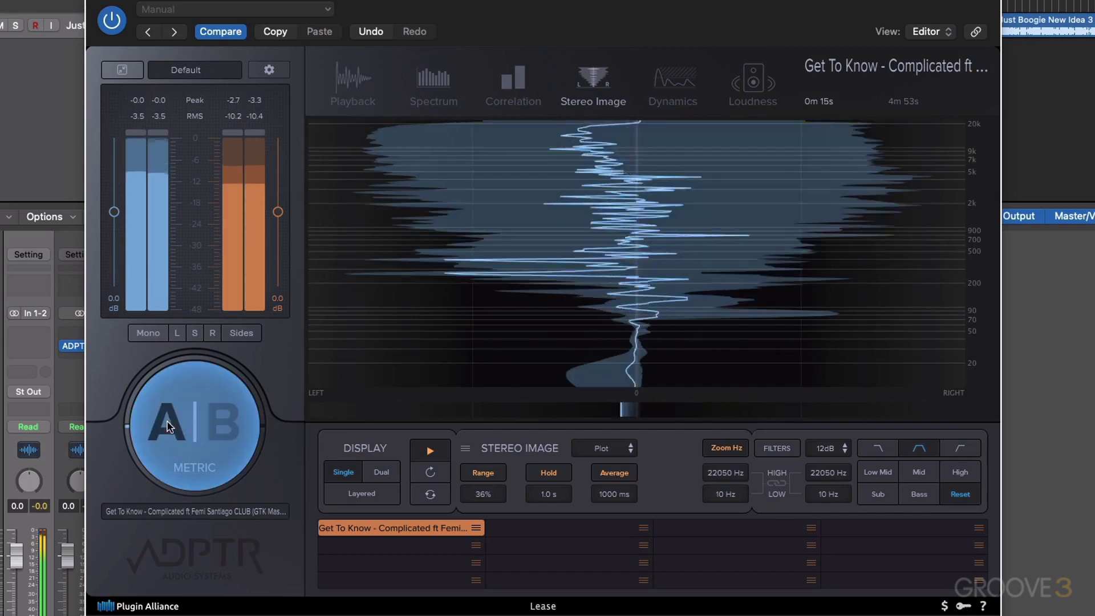
left_click(227, 425)
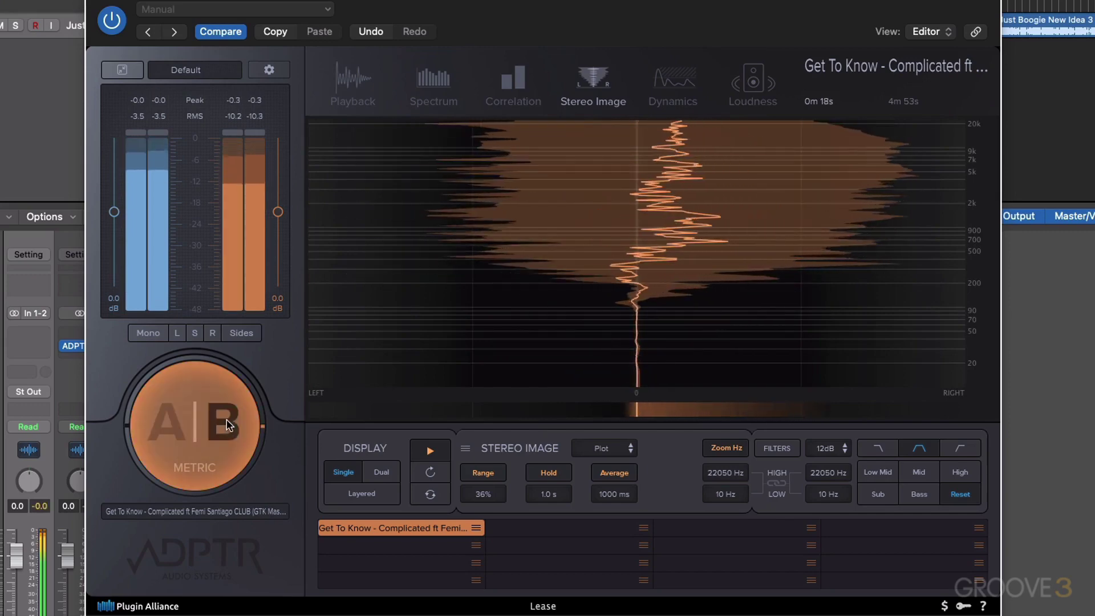
Review MetricAB's Playback, Spectrum, Correlation, Stereo Image, Dynamics and Loudness views in order with the reference (B) selected.
left_click(352, 86)
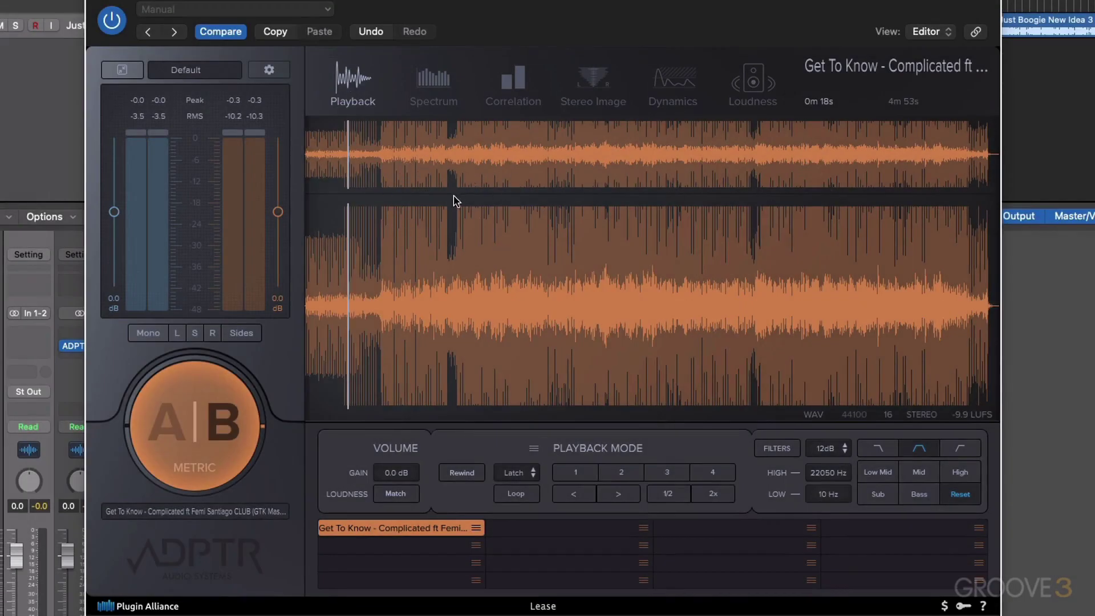
left_click(426, 91)
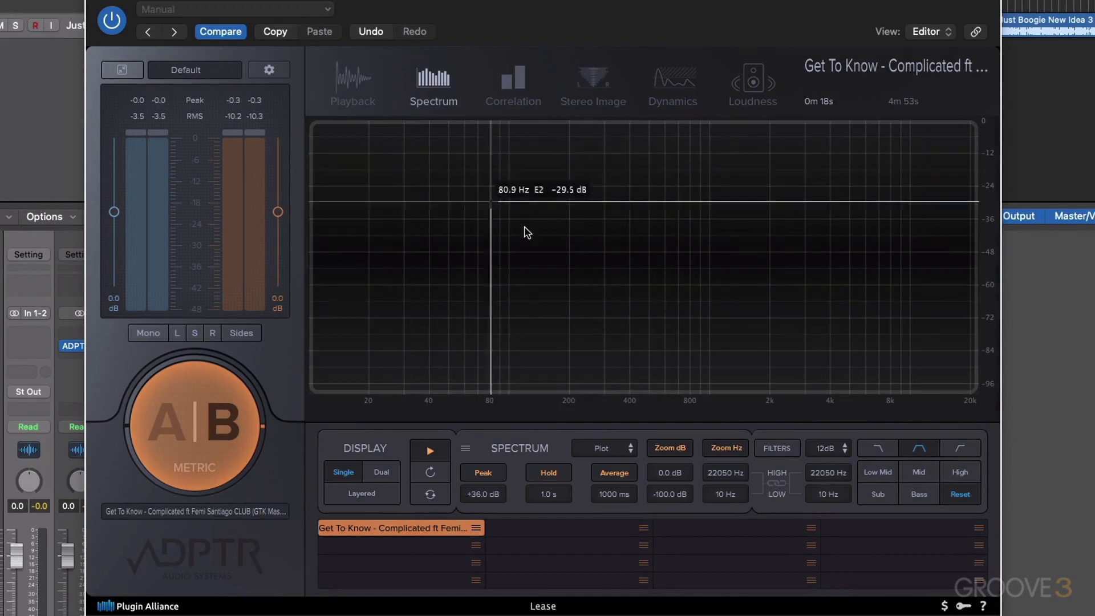
left_click(510, 84)
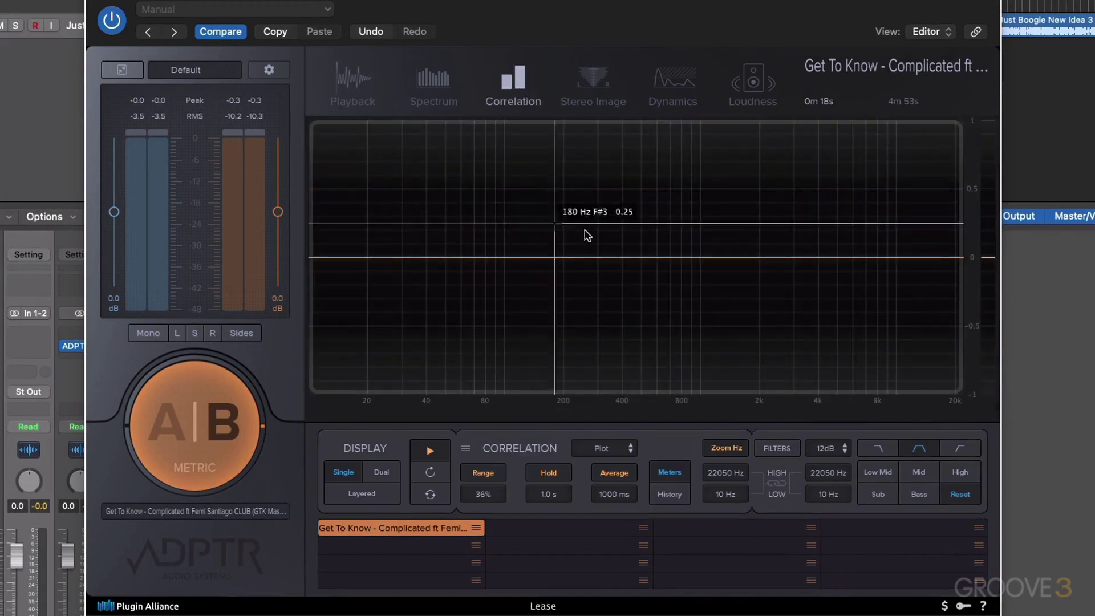
left_click(590, 109)
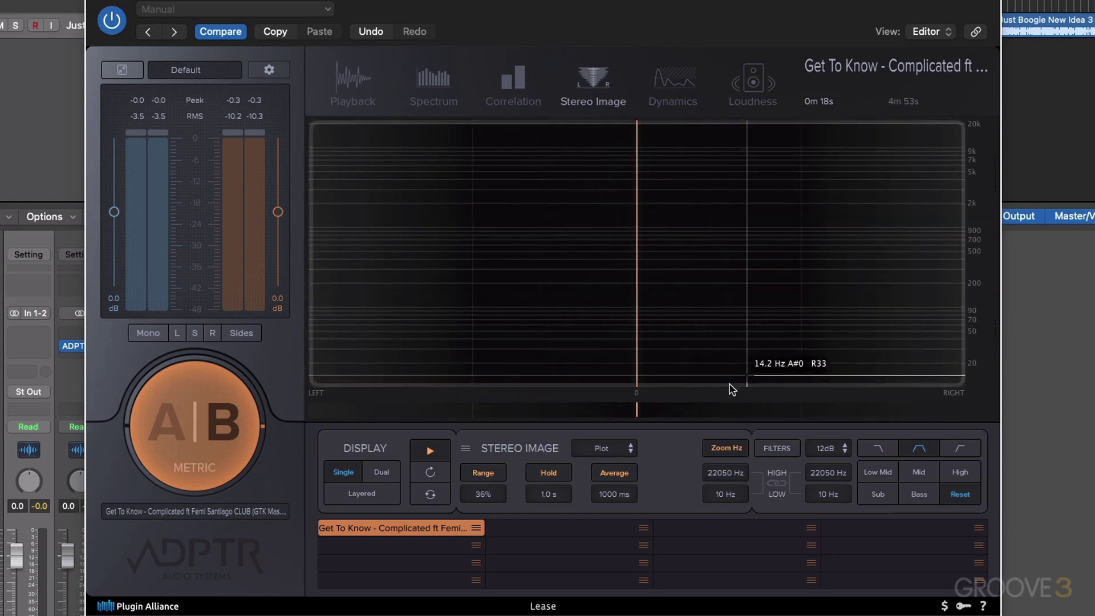
left_click(672, 79)
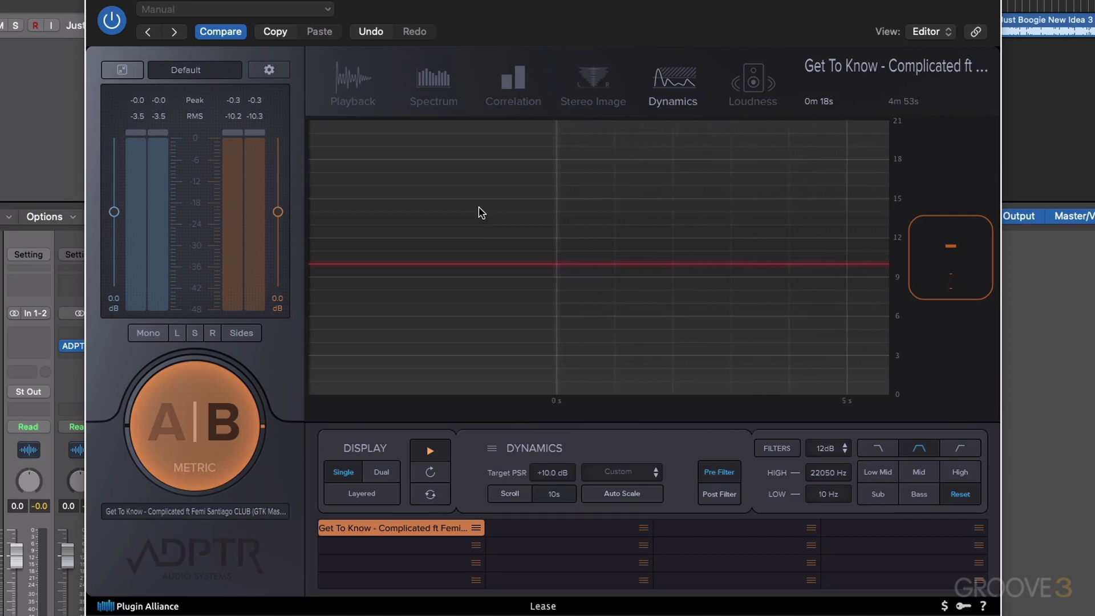
left_click(752, 83)
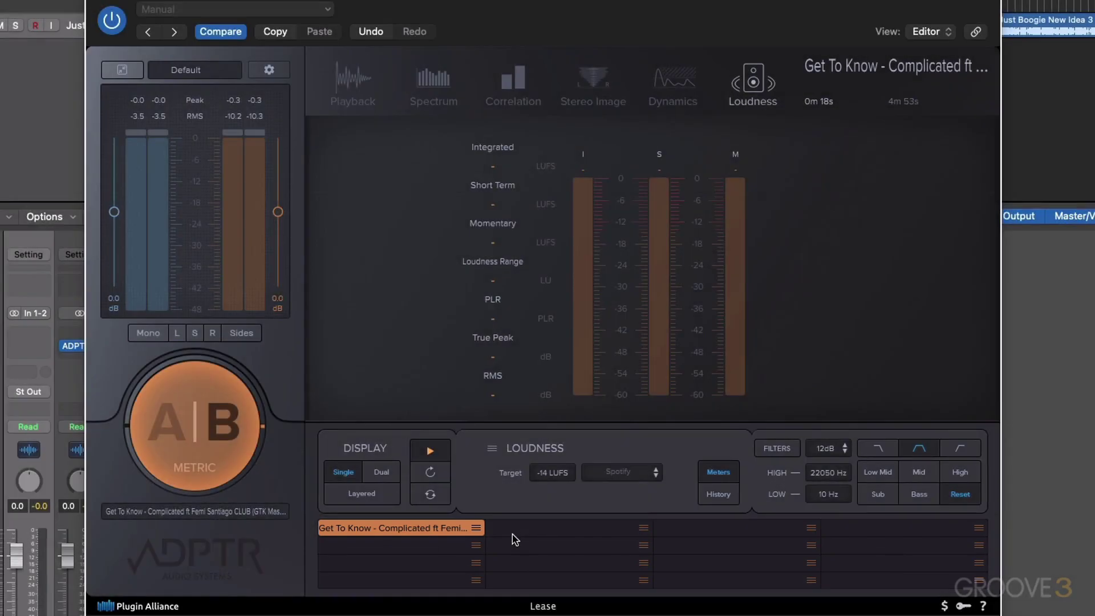
left_click(358, 84)
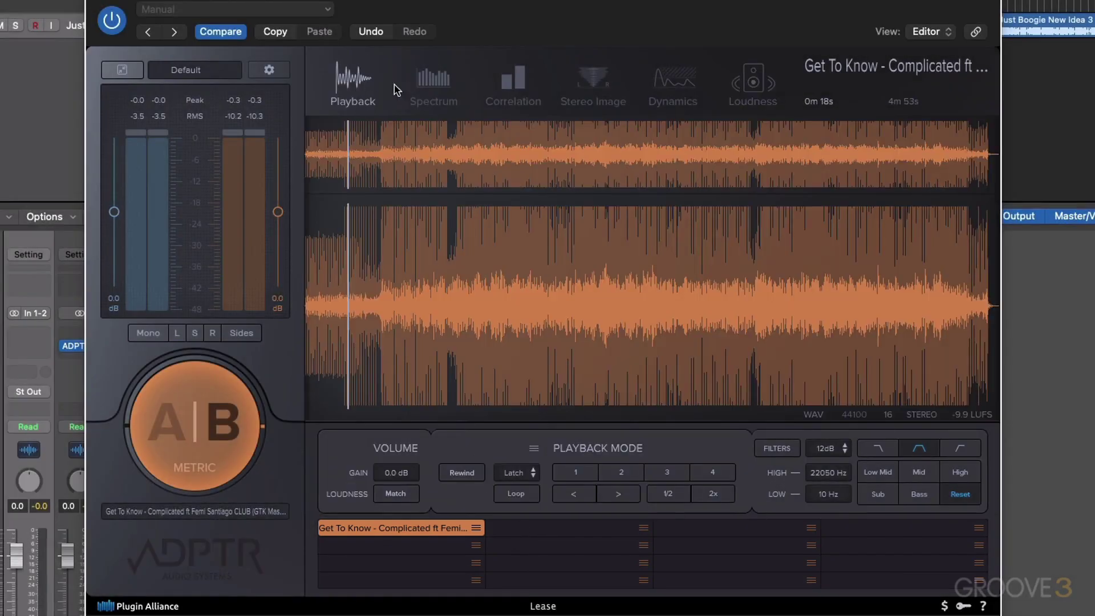
left_click(432, 87)
left_click(508, 86)
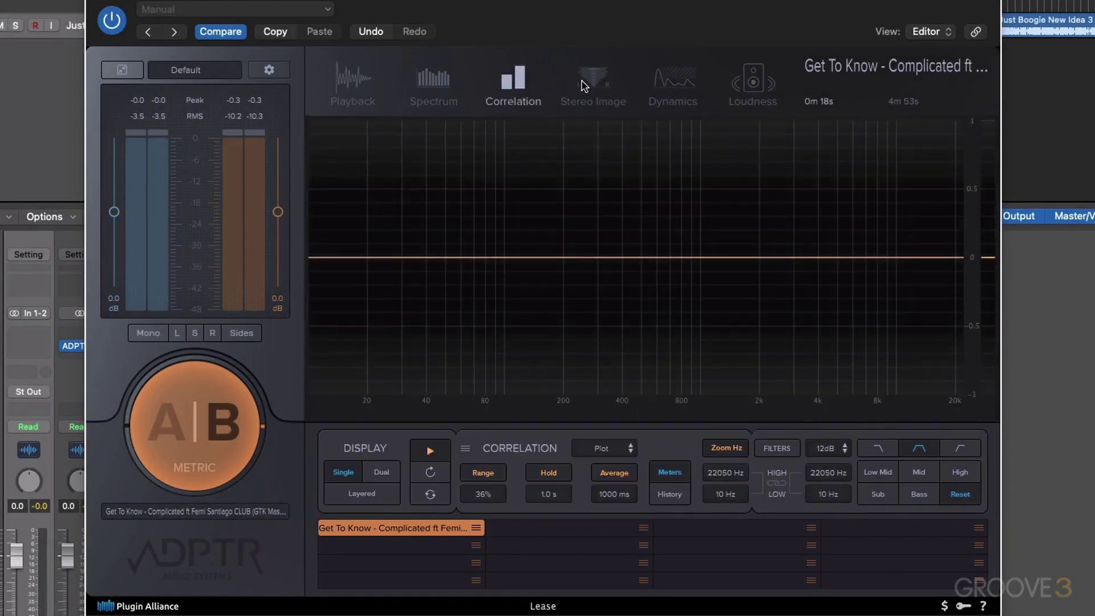
left_click(588, 86)
left_click(663, 85)
left_click(744, 84)
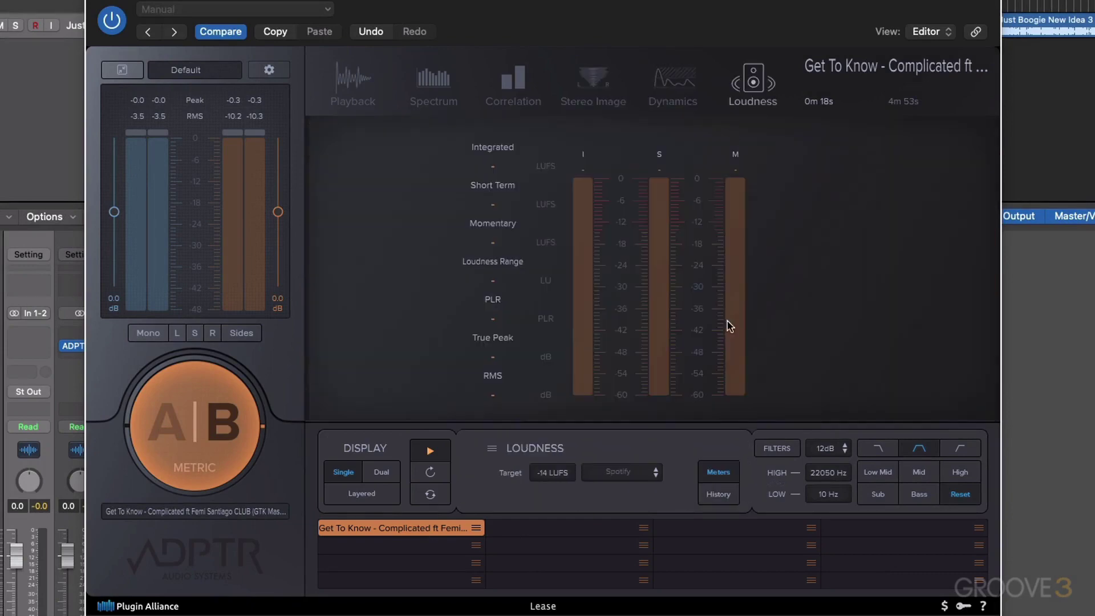
left_click(342, 81)
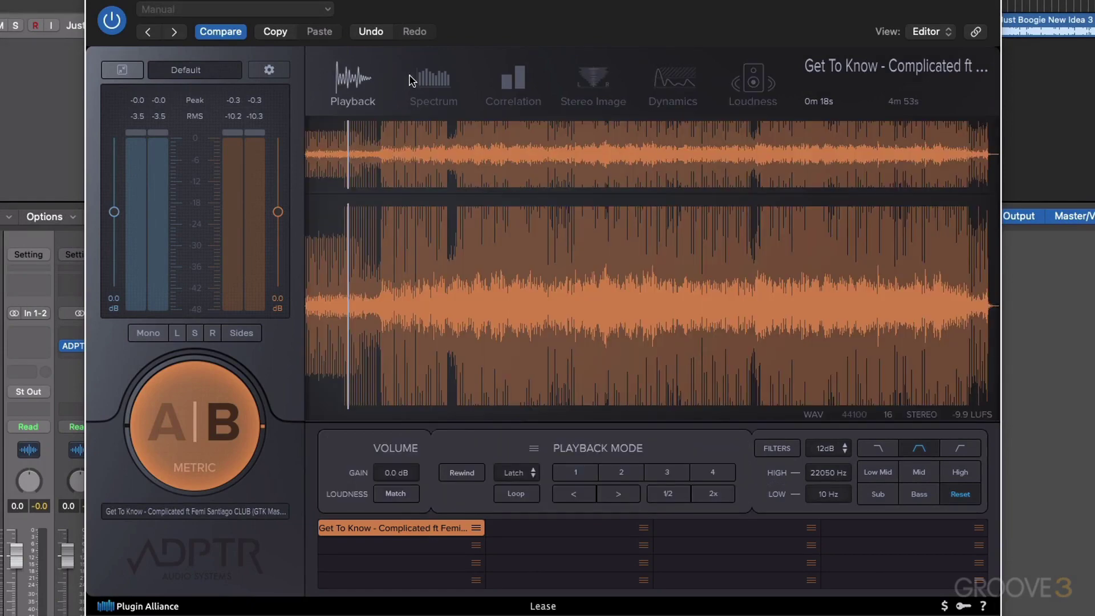
left_click(433, 86)
left_click(503, 85)
left_click(573, 87)
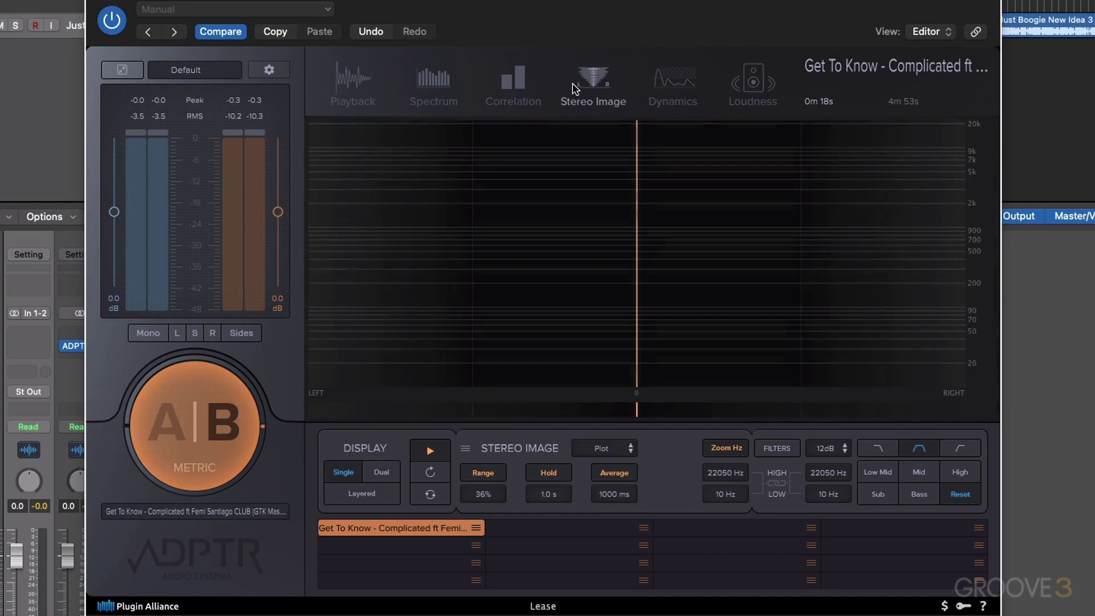
Open the Dynamics view, switch to the mix (A) and examine its dynamic range during playback.
left_click(651, 91)
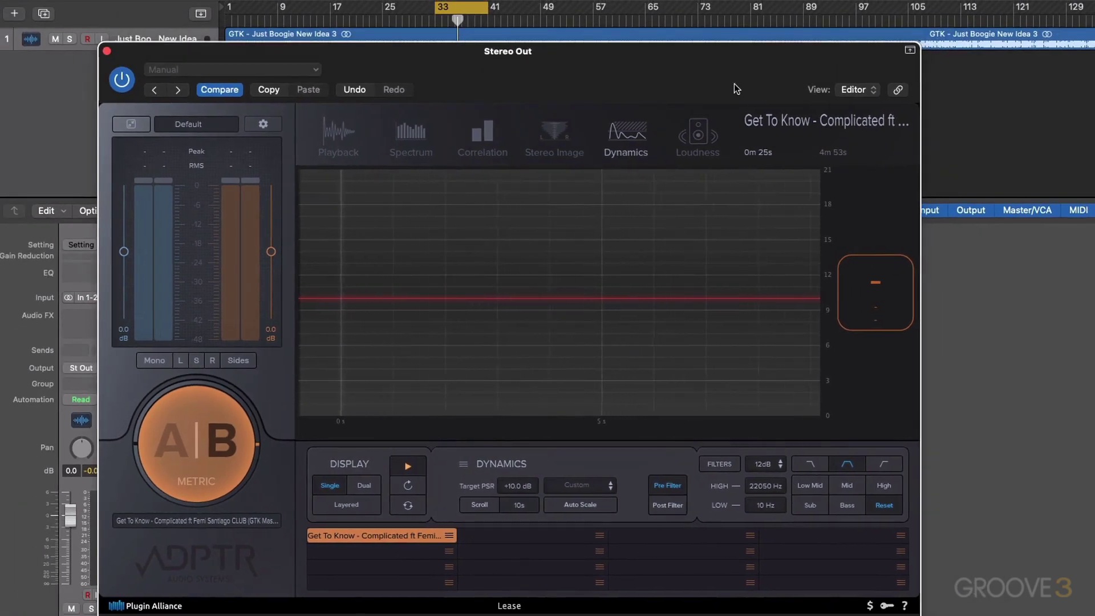
left_click_drag(723, 50, 713, 49)
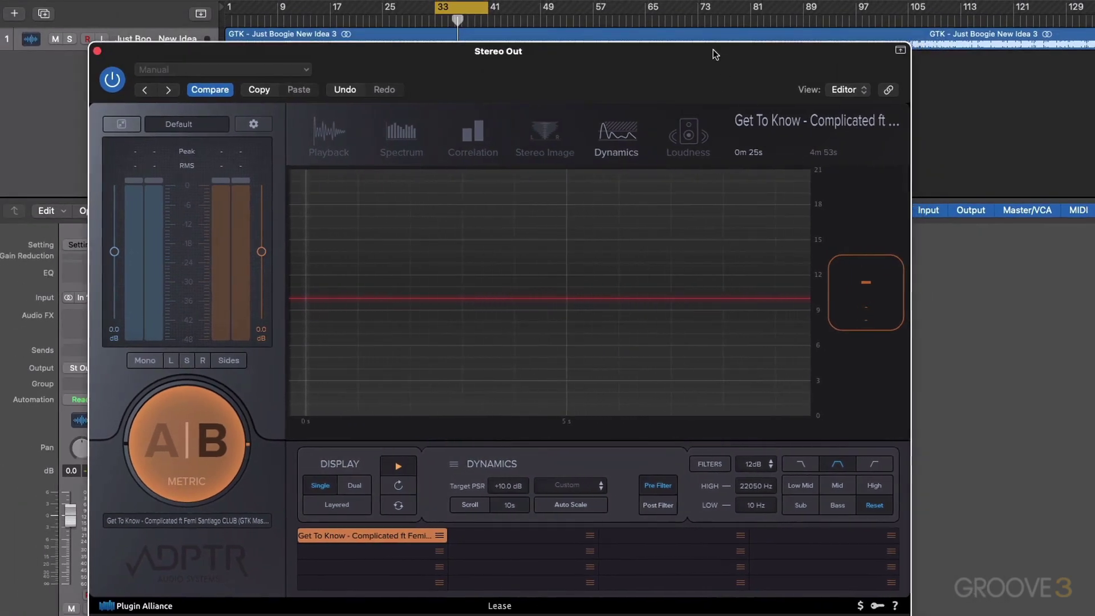
left_click(168, 438)
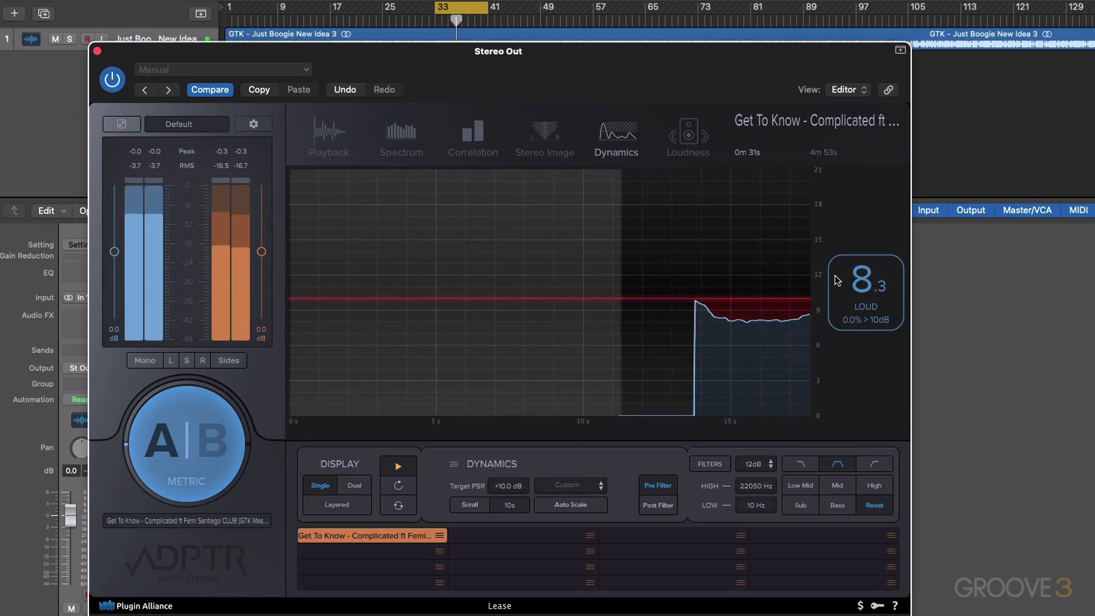
left_click(869, 297)
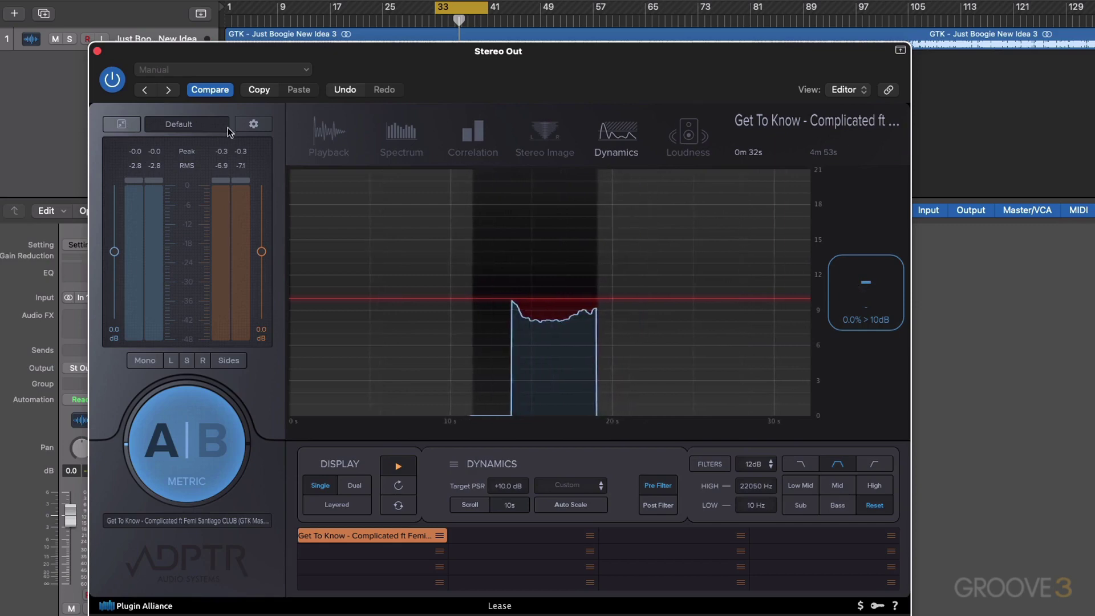
Open MetricAB's settings page to view the general, ballistics, FFT and filter bank options, and close it again.
left_click(179, 125)
left_click(253, 124)
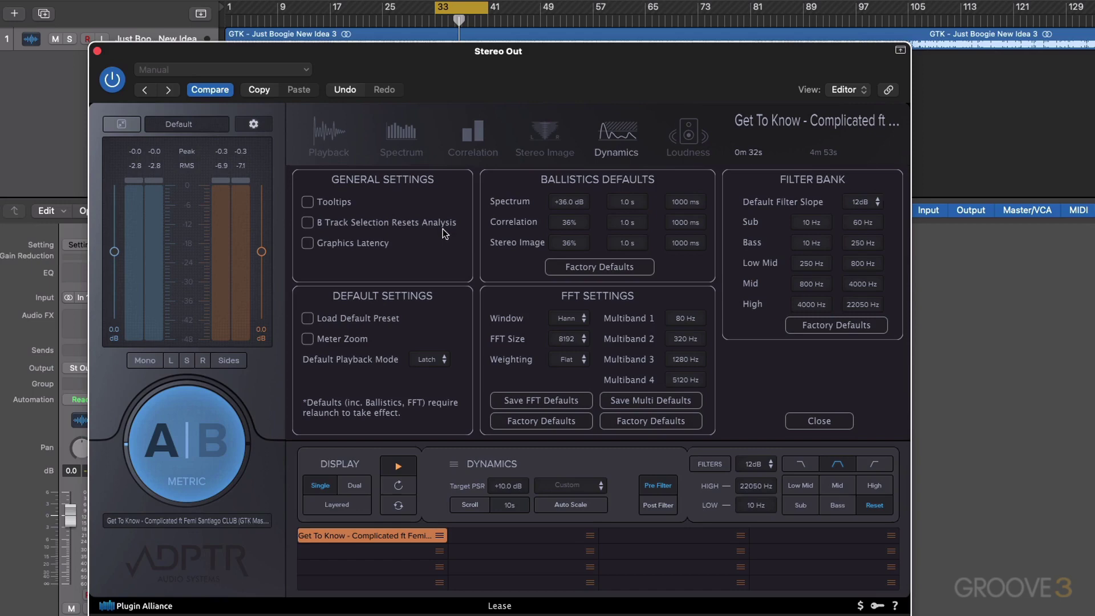
left_click(257, 123)
Switch MetricAB to mini mode and return it to the full-size display.
left_click(125, 122)
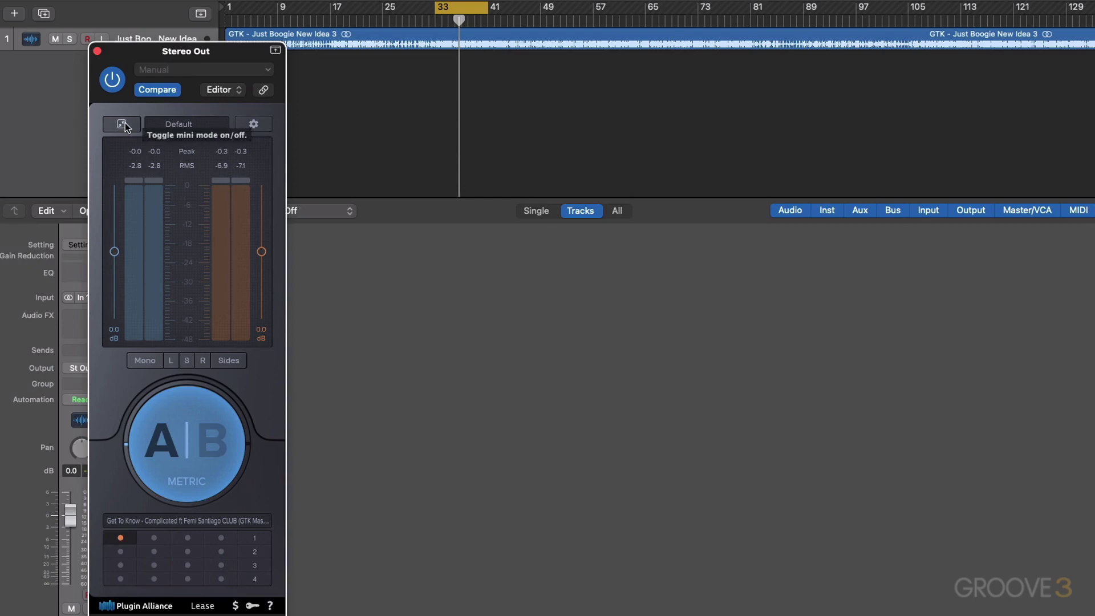
left_click(121, 125)
left_click(122, 124)
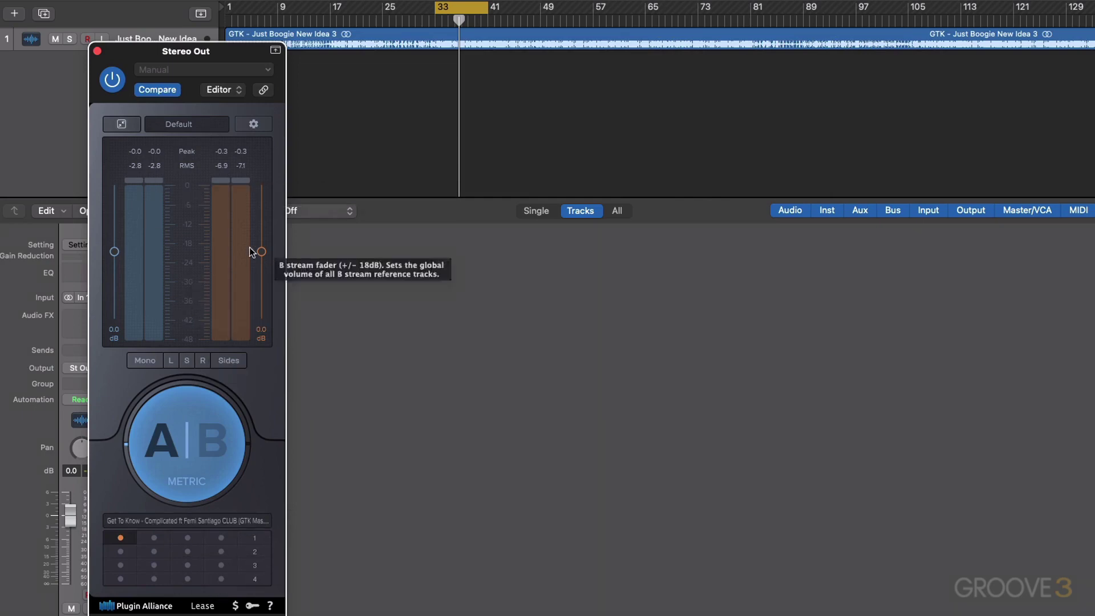
left_click(123, 125)
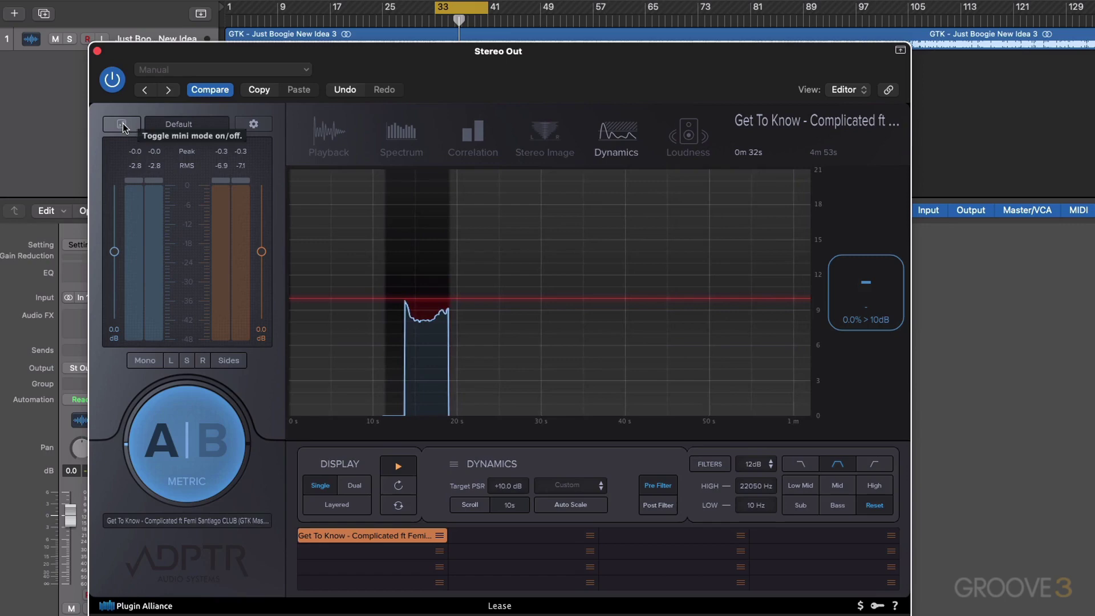
Move the plug-in window up, view the preset options for saving, opening and archiving, and close the list.
left_click_drag(180, 60, 206, 23)
left_click(183, 89)
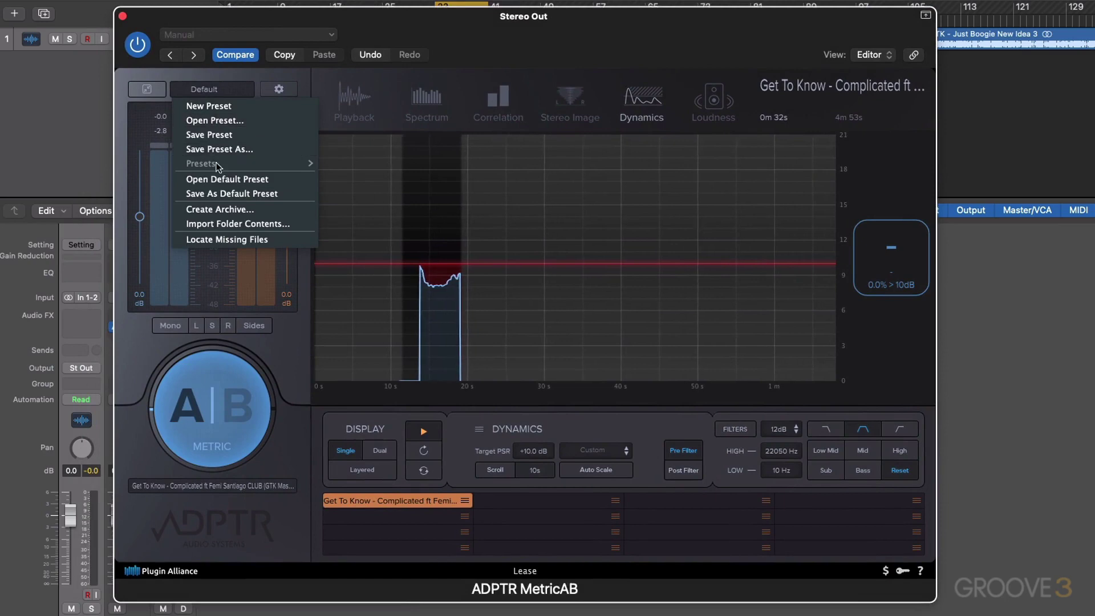
left_click(285, 34)
left_click(282, 16)
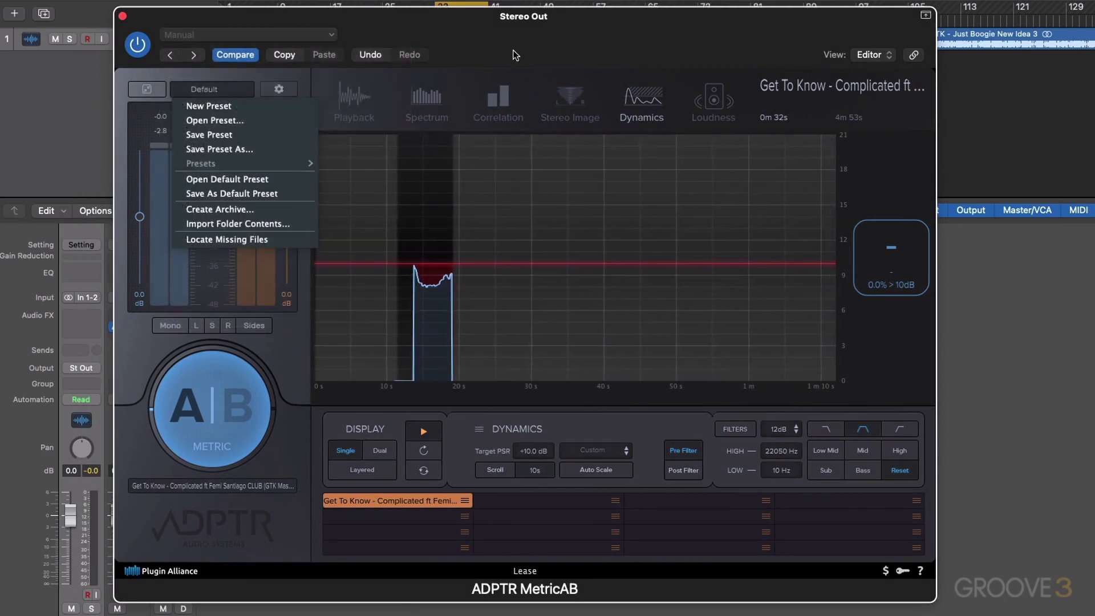
left_click(216, 89)
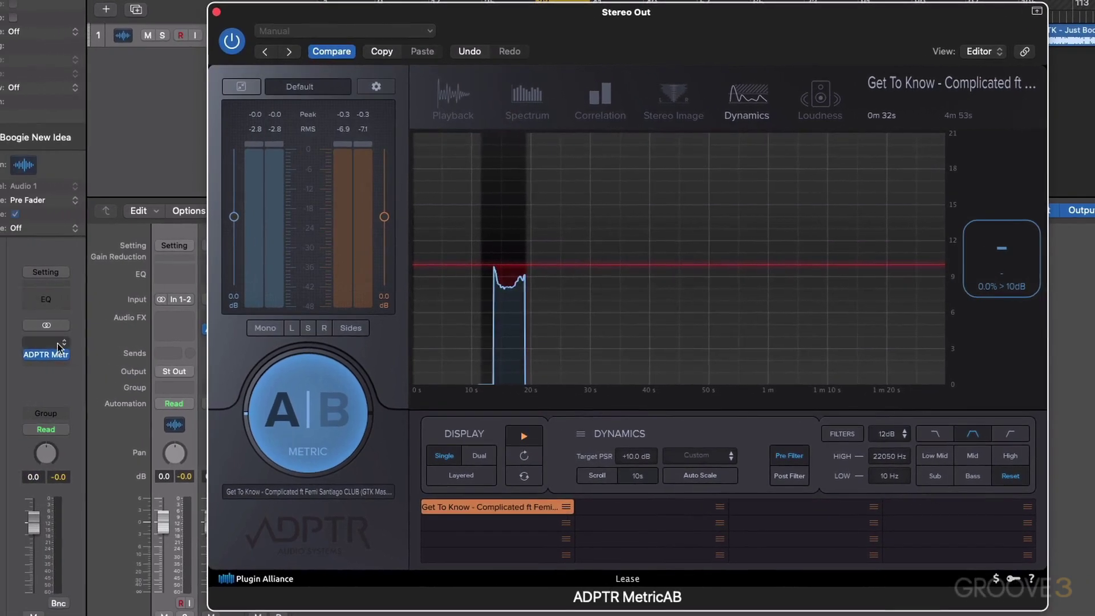
Review all six MetricAB views from Playback to Loudness with the mix (A) selected, finishing on the Spectrum view.
mouse_move(50, 356)
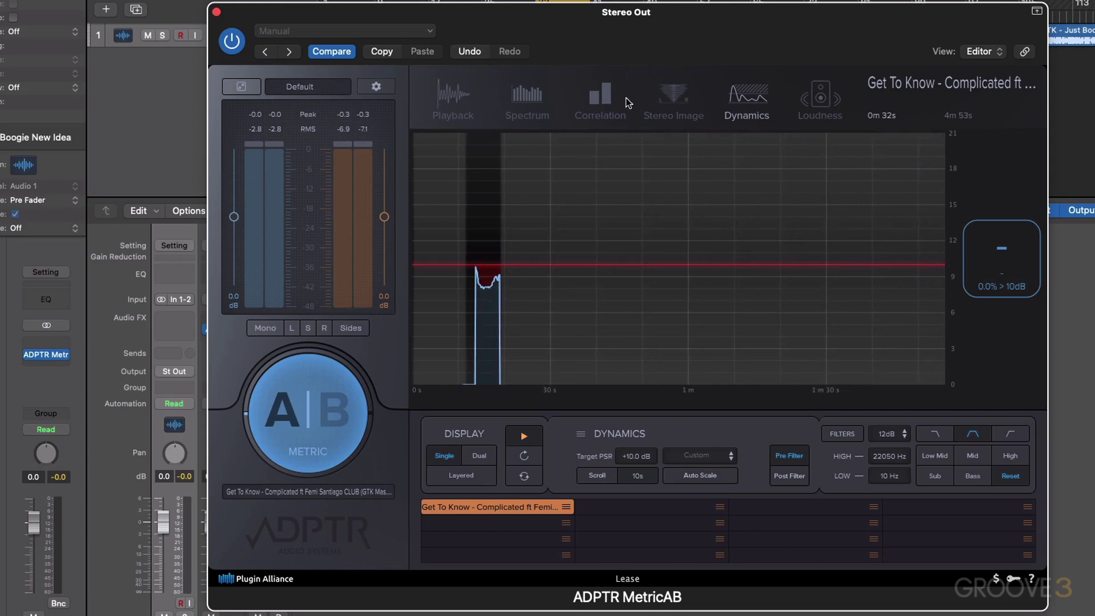
left_click(459, 103)
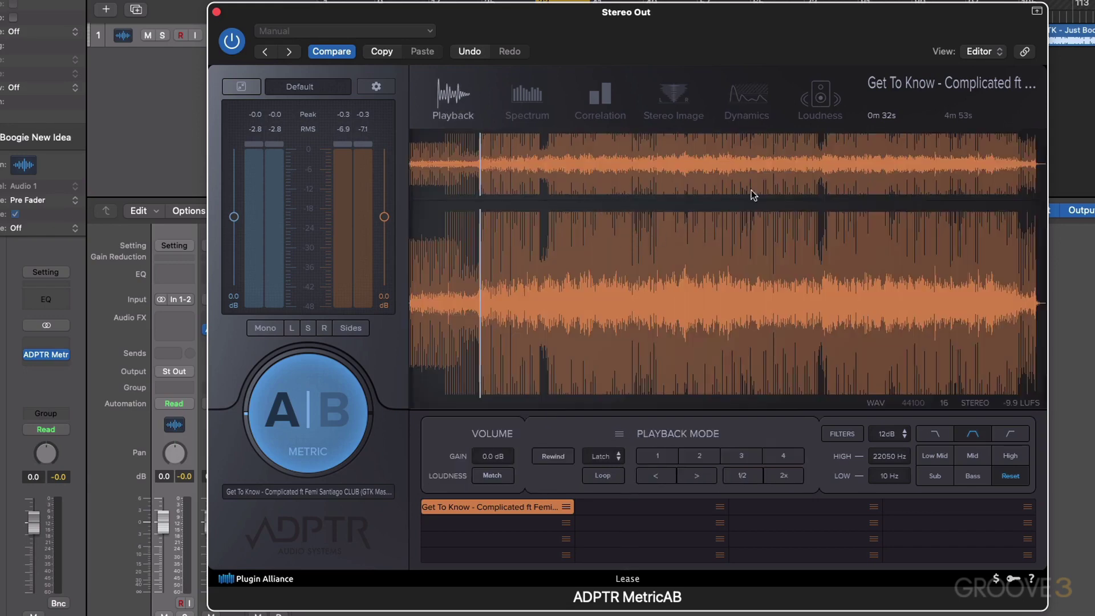
left_click(530, 101)
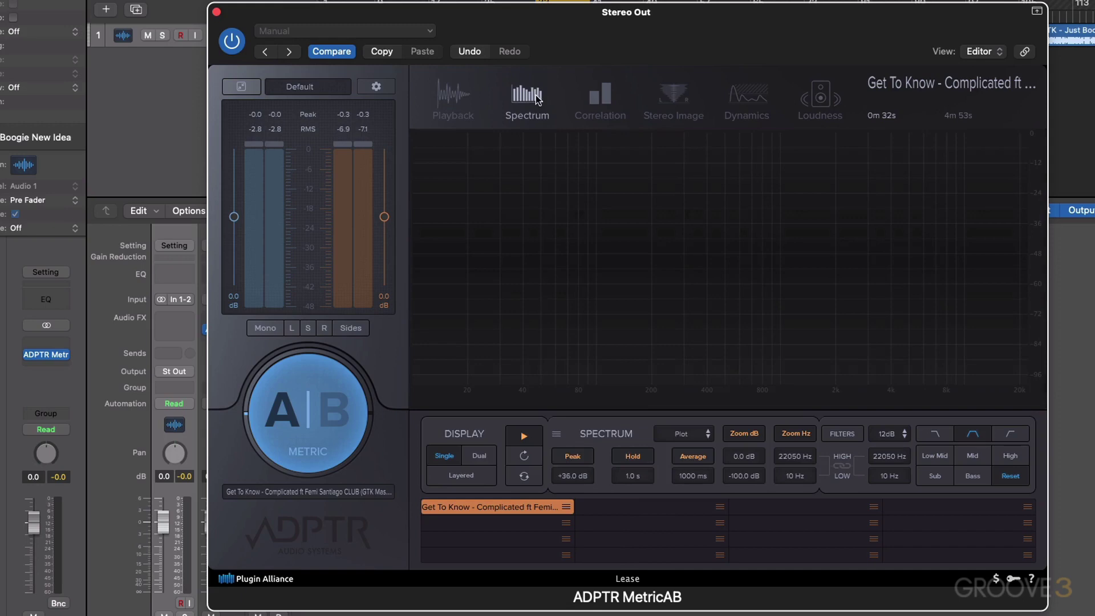
left_click(602, 100)
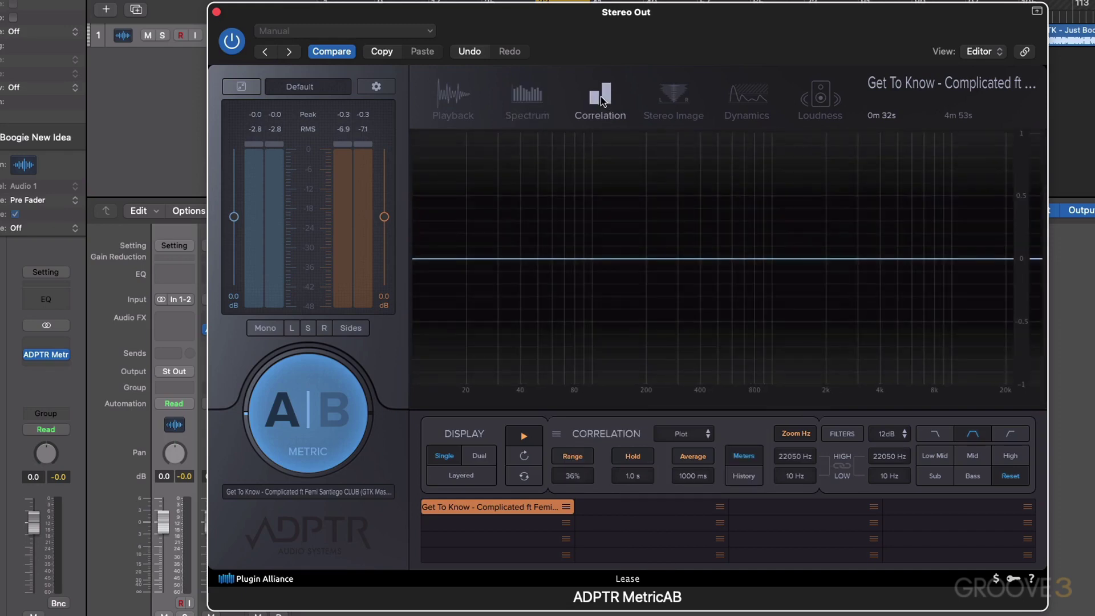
left_click(679, 94)
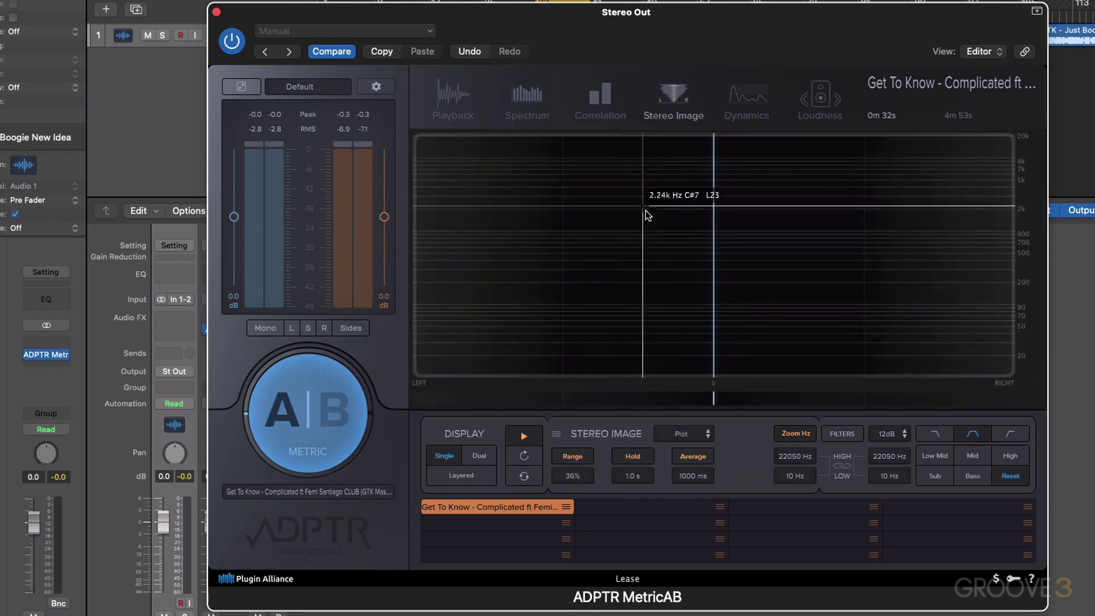
left_click(746, 94)
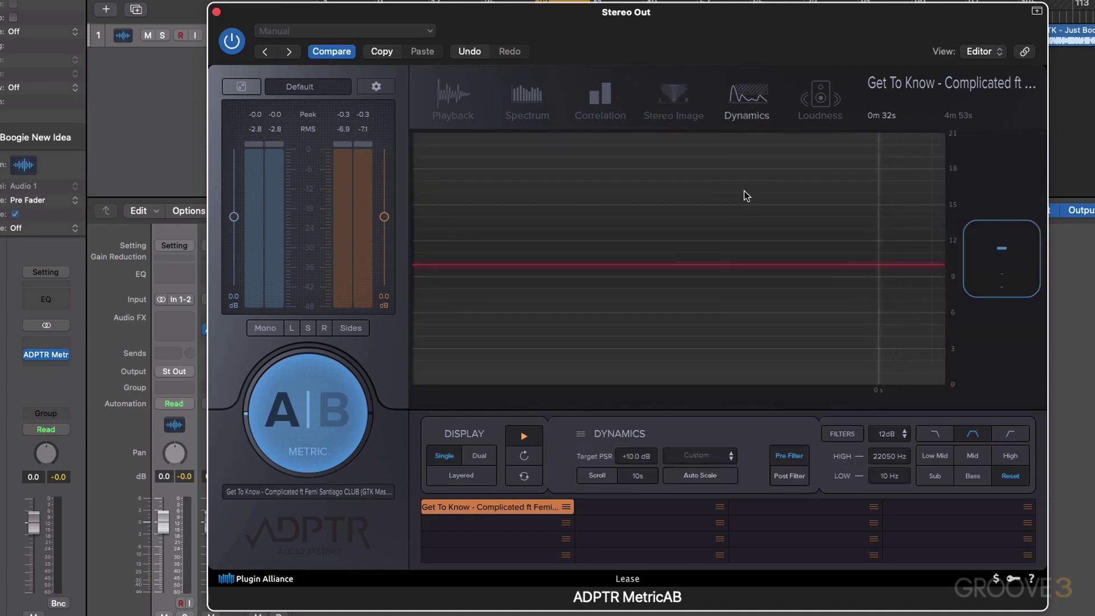
left_click(822, 96)
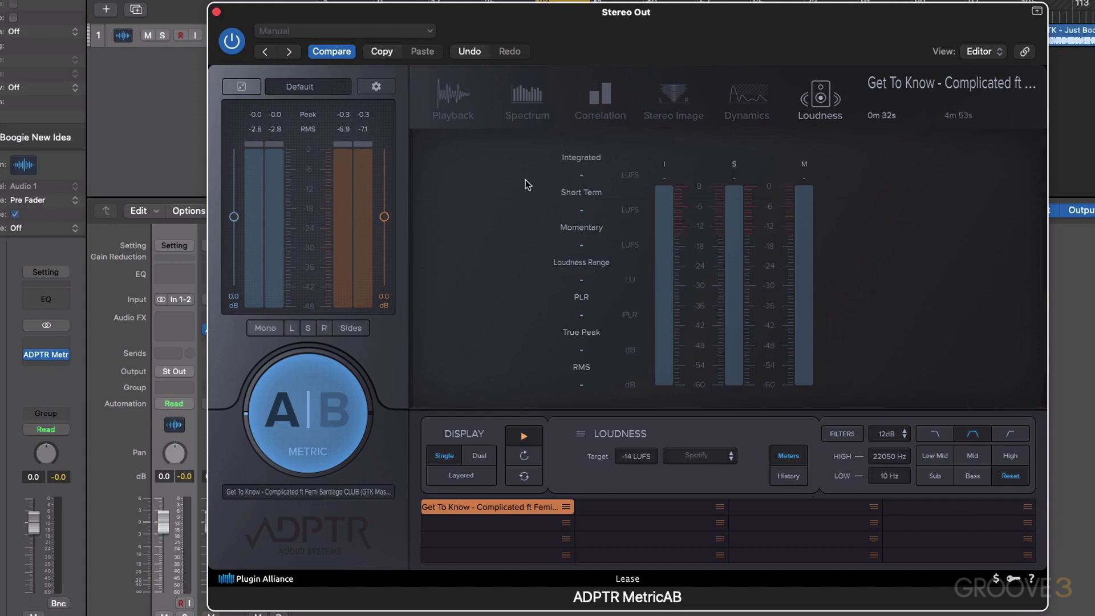
left_click(606, 106)
left_click(669, 91)
left_click(528, 96)
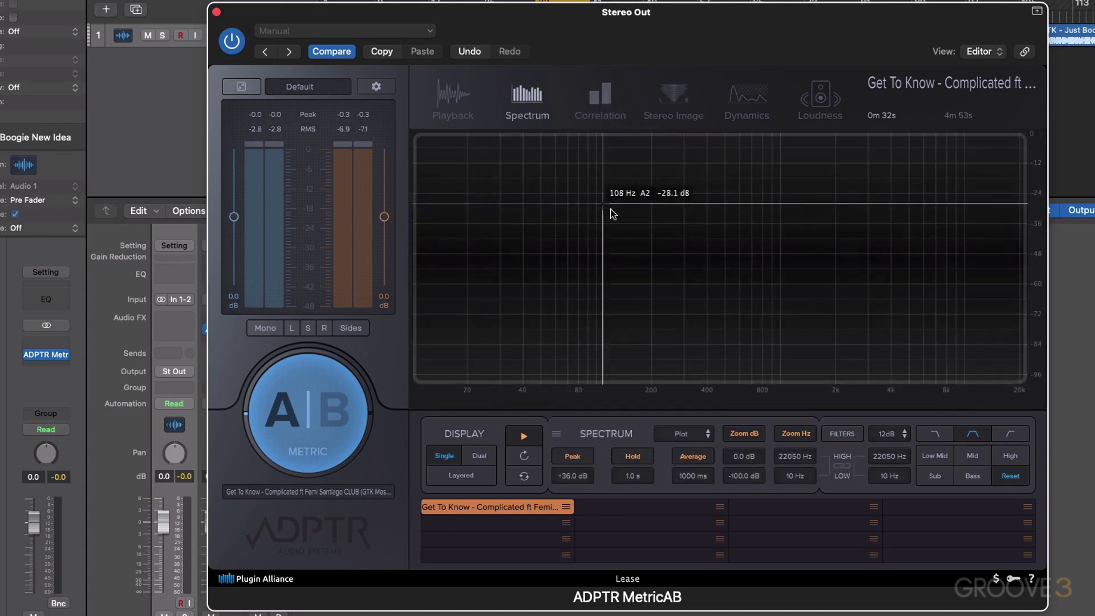